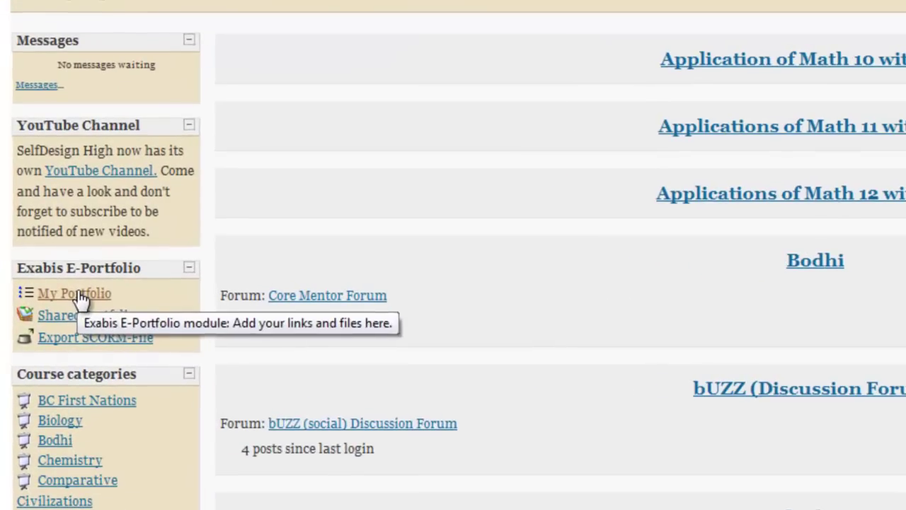
Open the own e-portfolio, change the personal information text to "Info about me" and save it
left_click(40, 318)
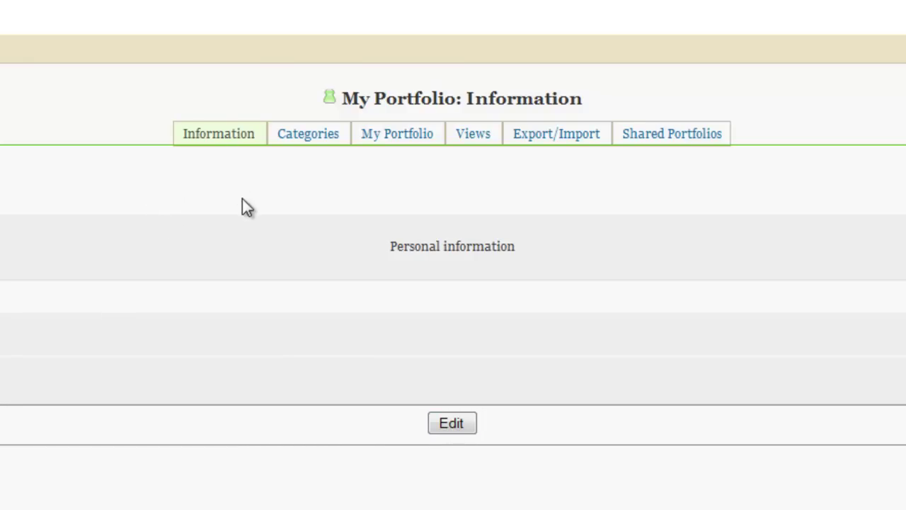
left_click(452, 425)
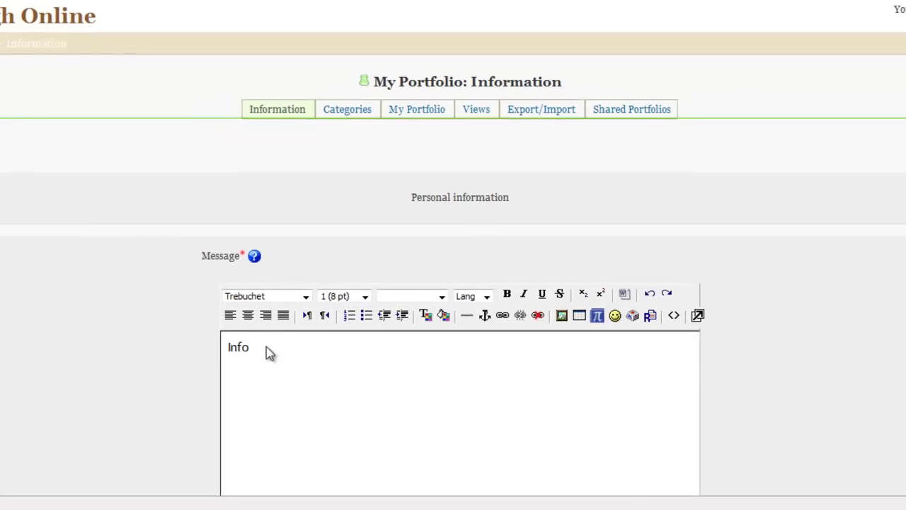
double_click(267, 348)
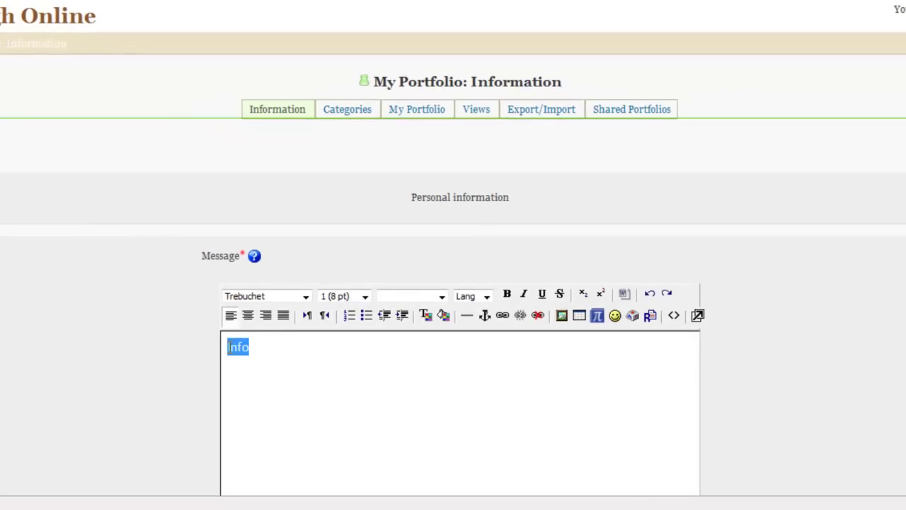
type("Info about me")
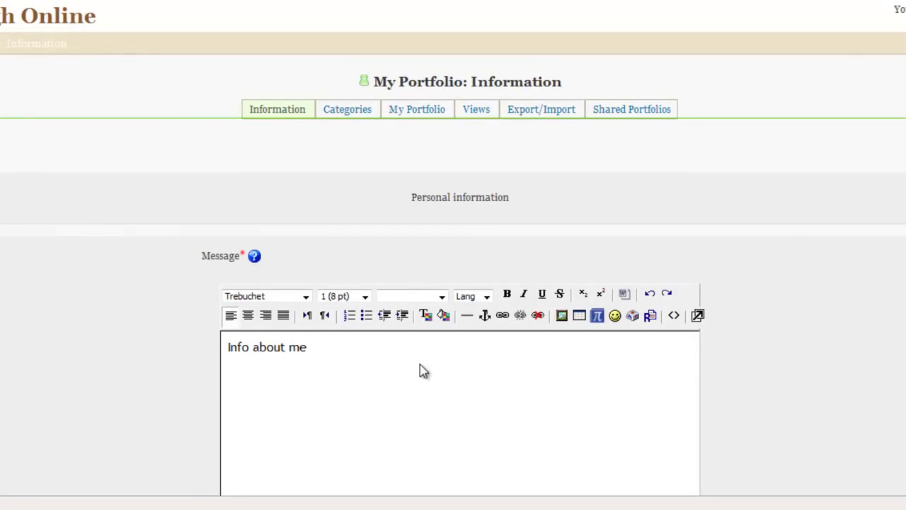
scroll(417, 365, "down", 5)
left_click(319, 401)
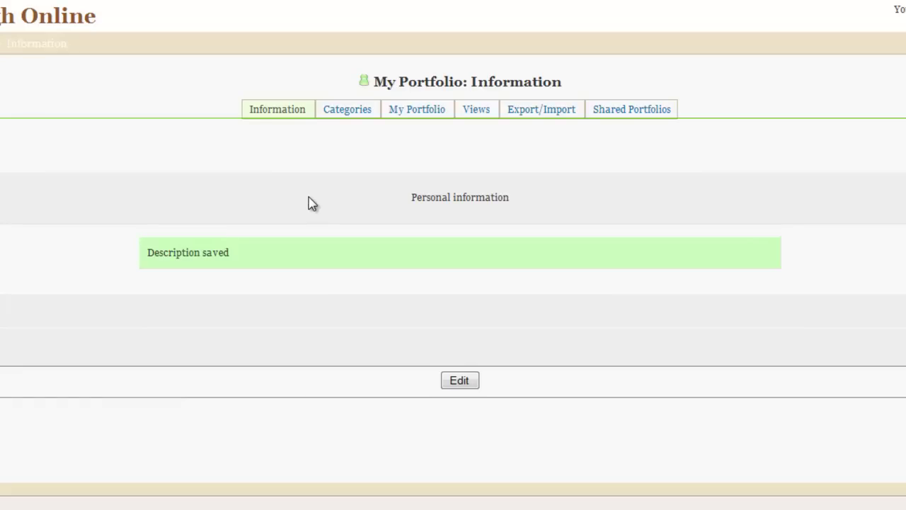
Start editing the portfolio categories and add a main category named "news"
left_click(347, 112)
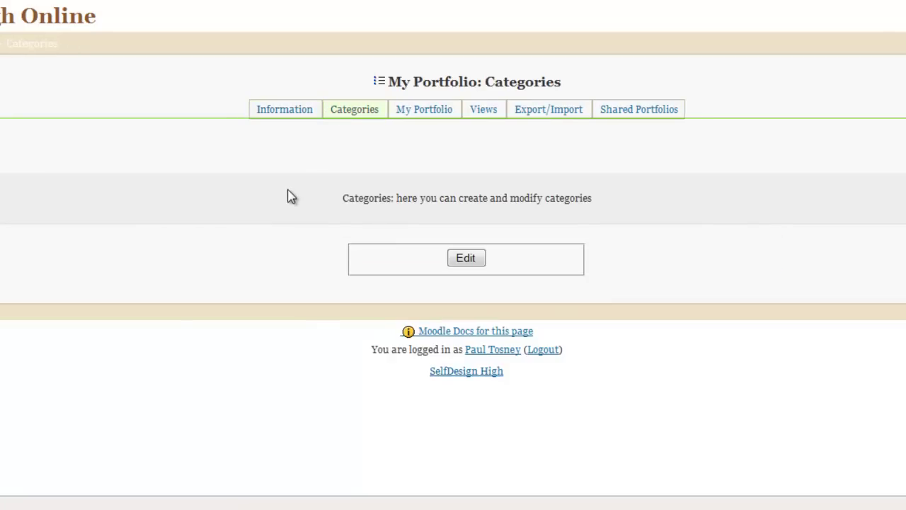
left_click(472, 260)
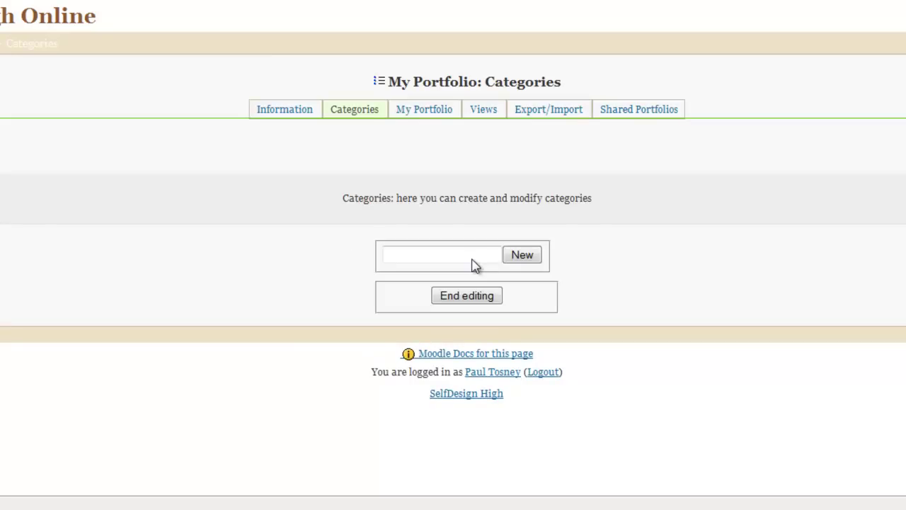
left_click(435, 254)
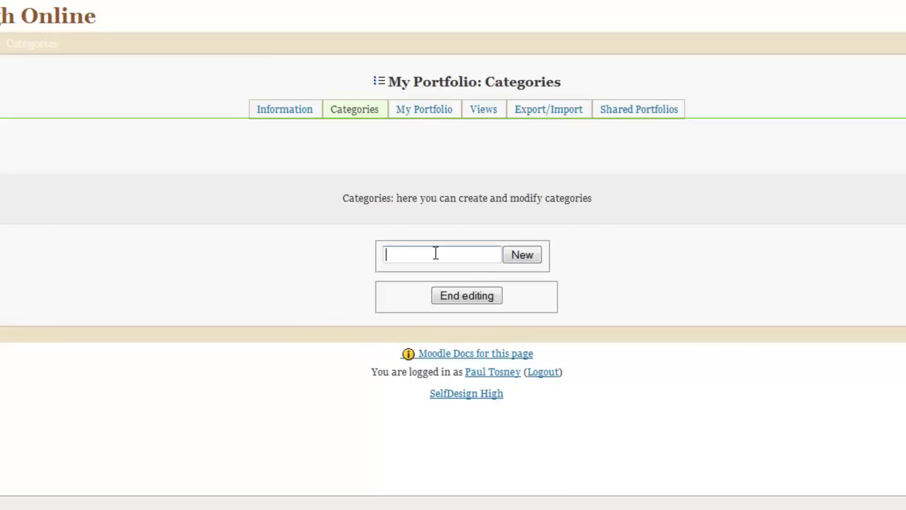
type("news")
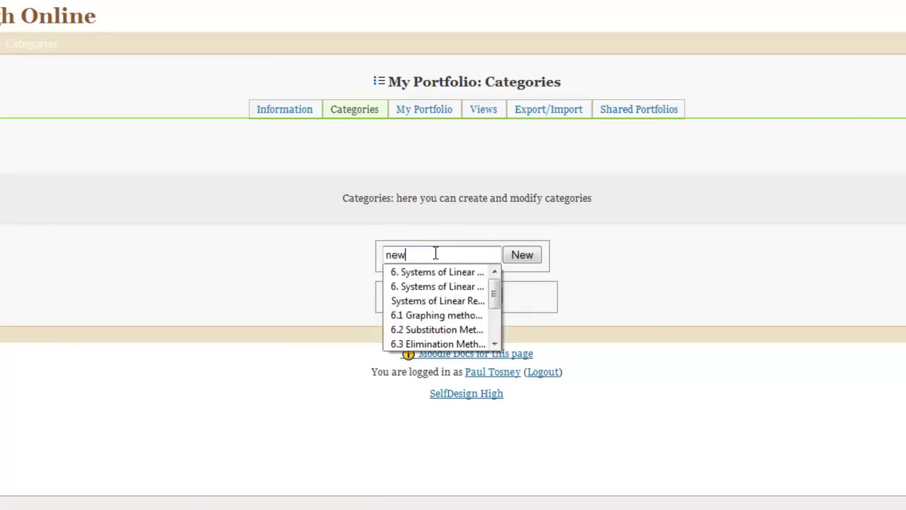
left_click(526, 261)
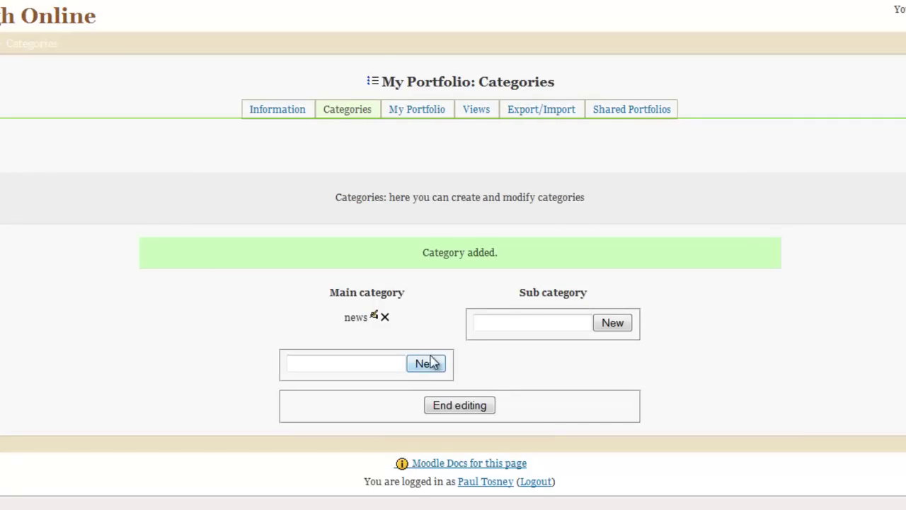
Add a second main category named "videos" to the portfolio
left_click(488, 326)
left_click(376, 361)
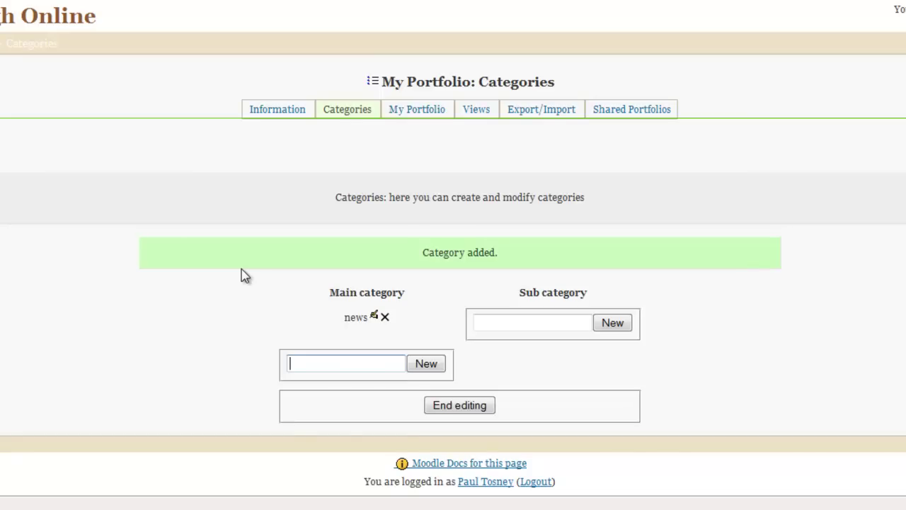
type("videos")
left_click(425, 363)
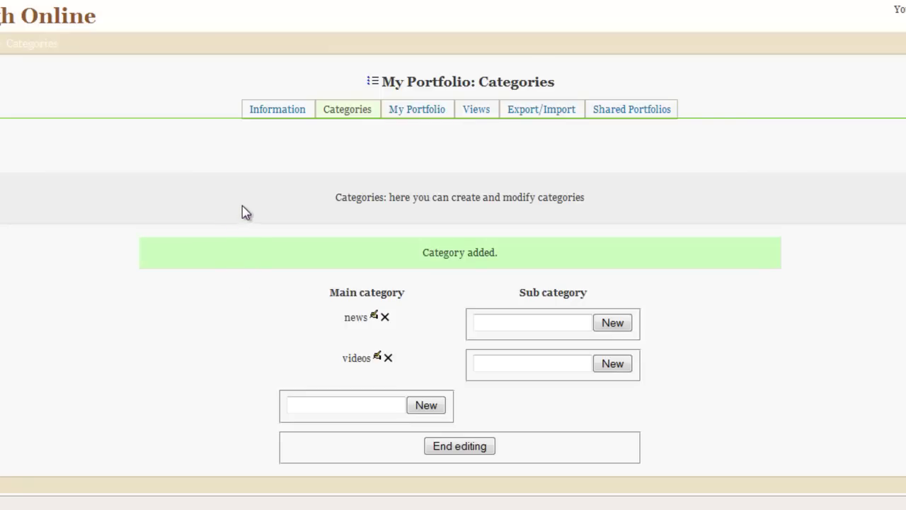
Look through the portfolio's item sections for links, files and notes
left_click(431, 112)
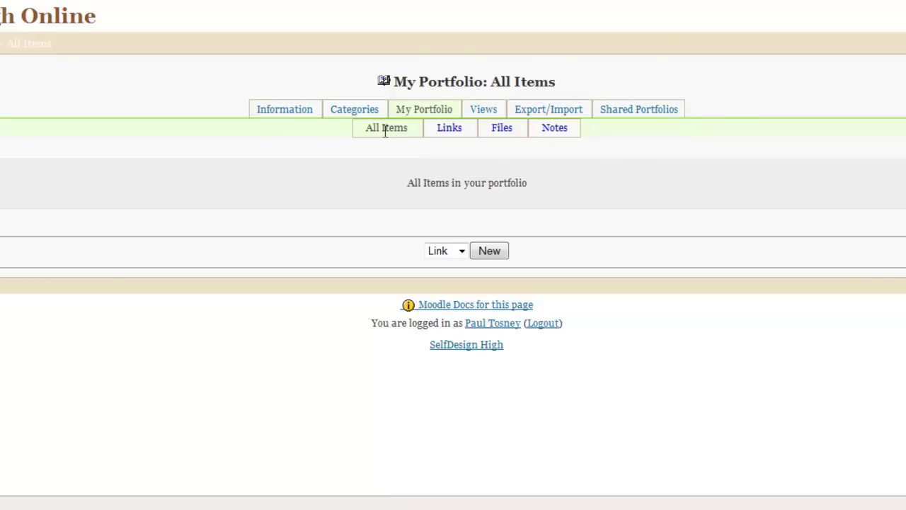
left_click(450, 130)
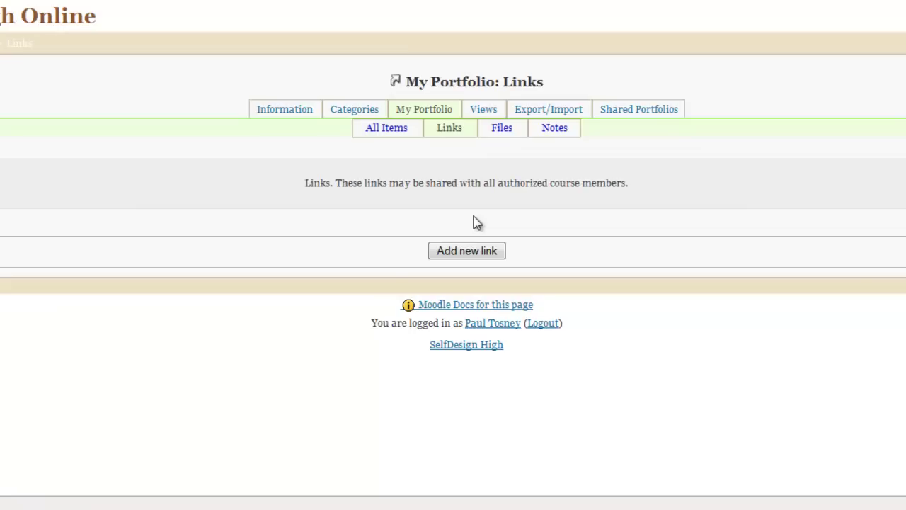
left_click(502, 134)
left_click(554, 131)
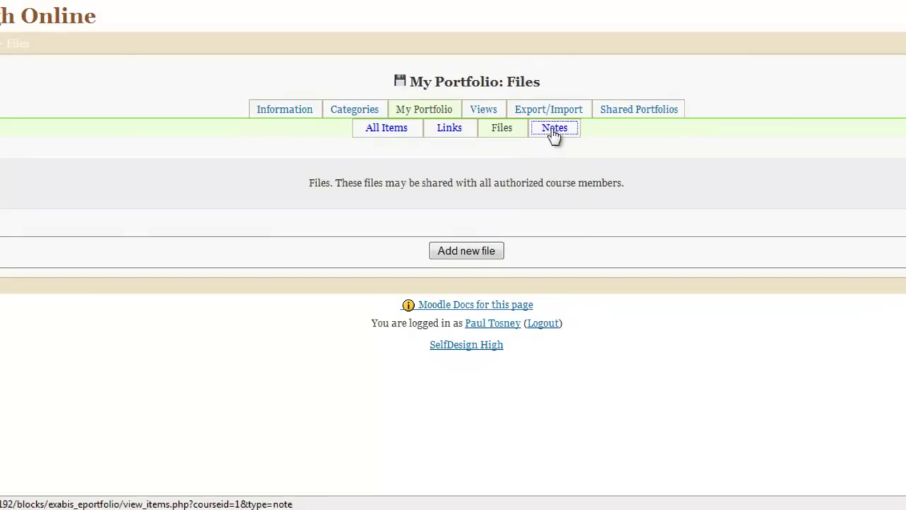
Start a new portfolio link titled "Link to MIT Lesson" and assign it to the videos category
left_click(448, 133)
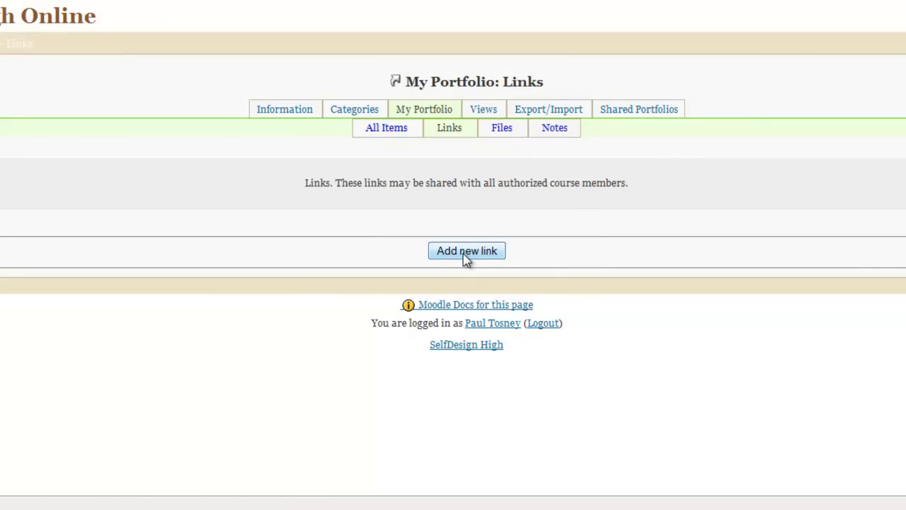
left_click(466, 255)
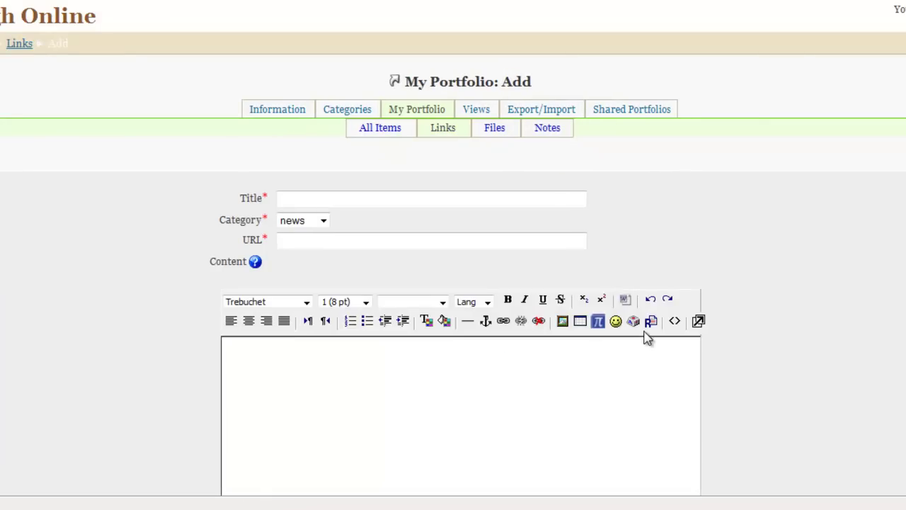
left_click(301, 198)
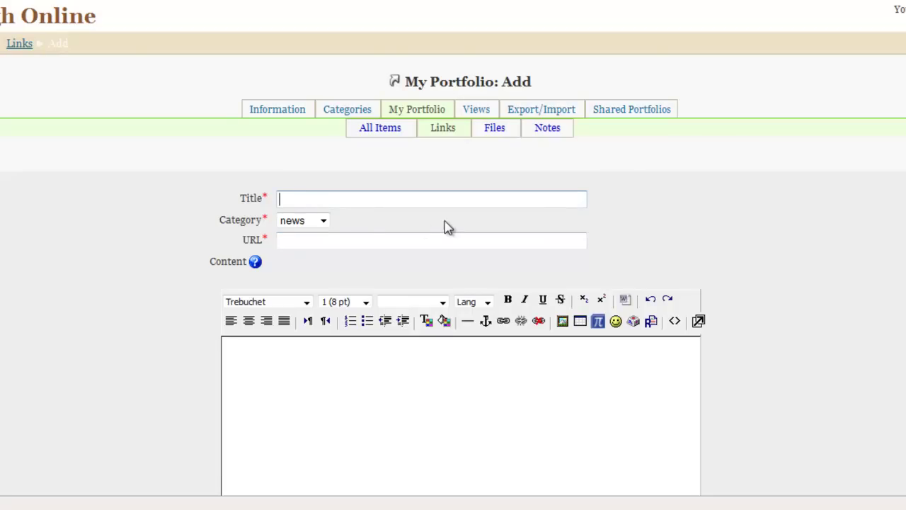
type("Link to MIT Lesson")
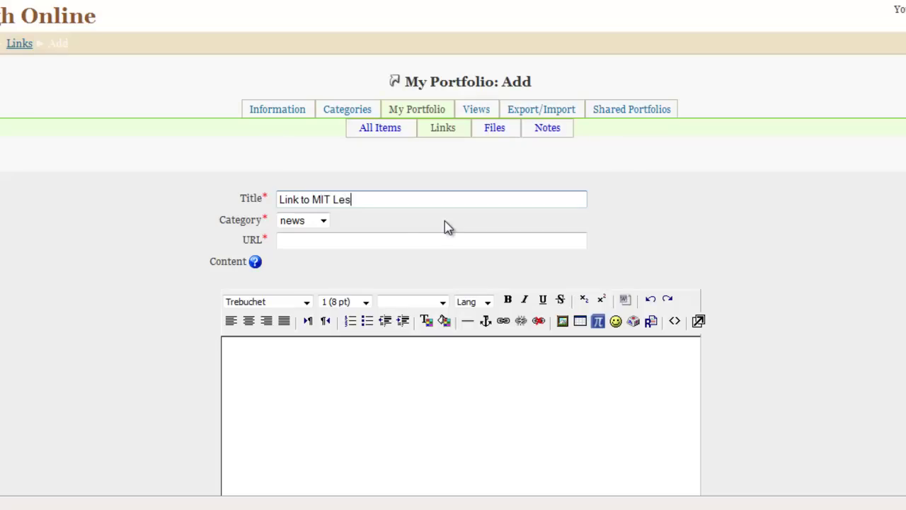
left_click(323, 221)
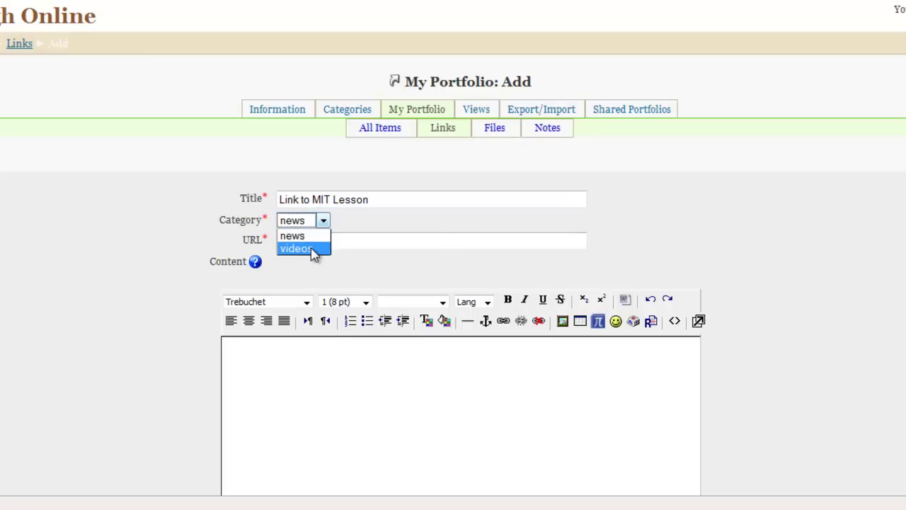
left_click(312, 249)
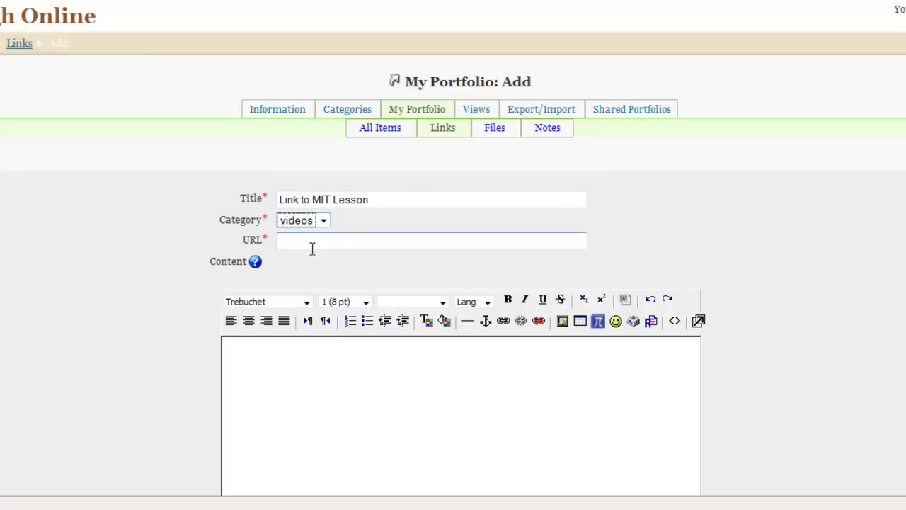
Copy the web address of the MIT OpenCourseWare "3: Vectors" lecture page and paste it as the link's URL
left_click(765, 226)
scroll(768, 230, "down", 2)
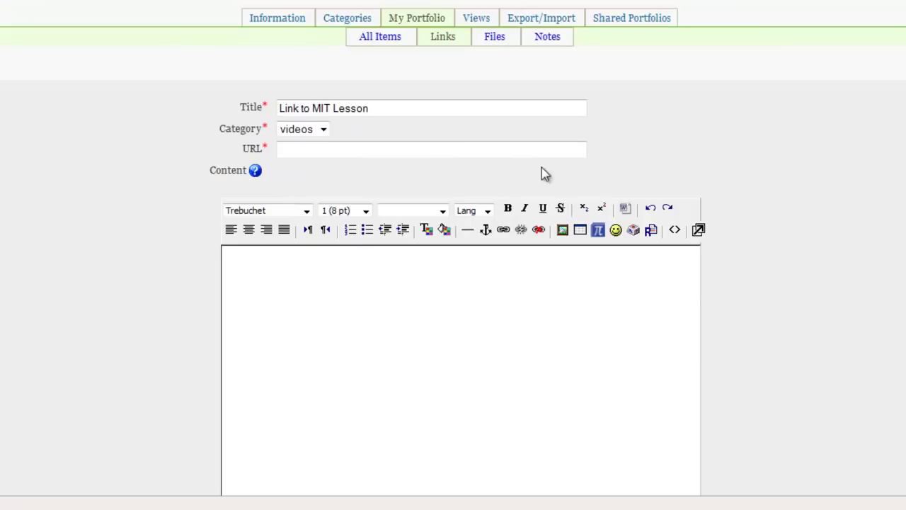
left_click(450, 148)
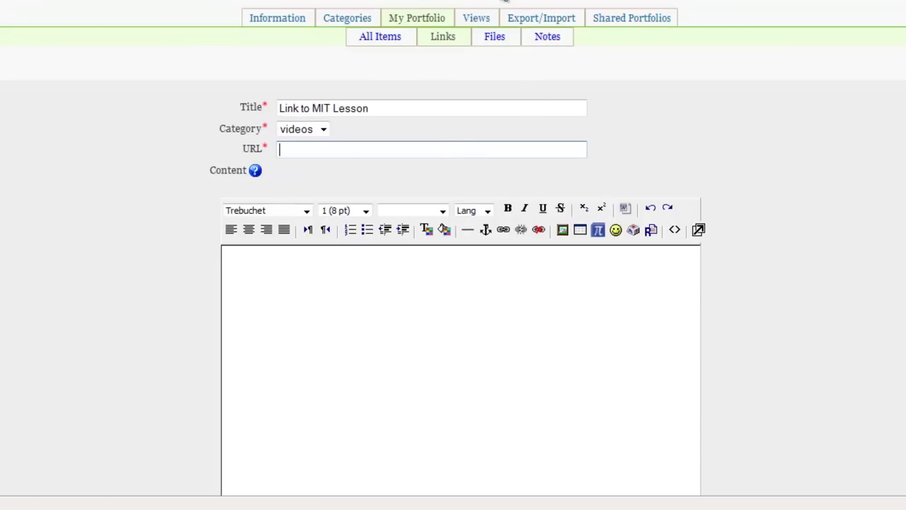
left_click(580, 36)
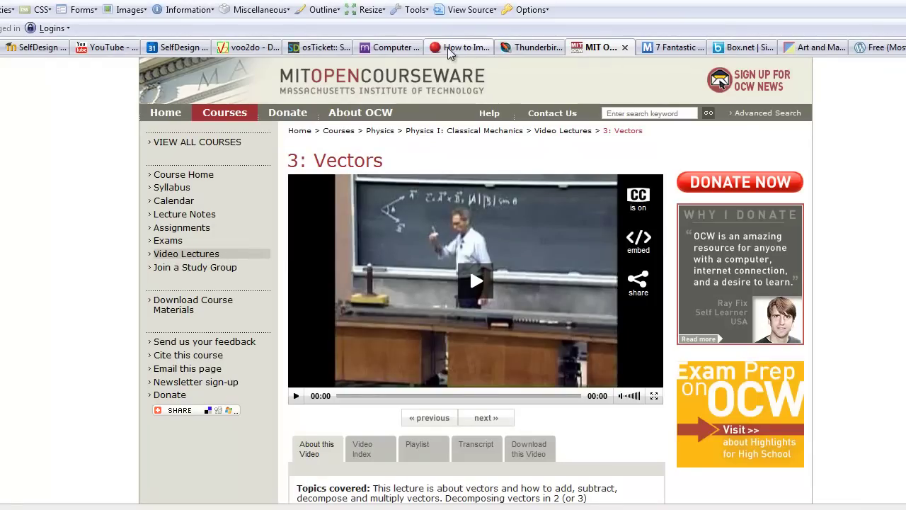
left_click(49, 49)
key("ctrl+Page_Up")
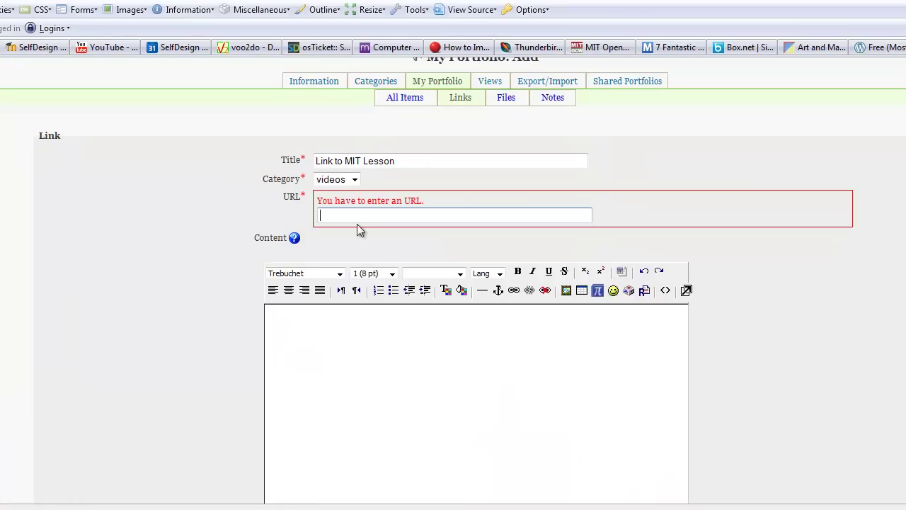
key("ctrl+v")
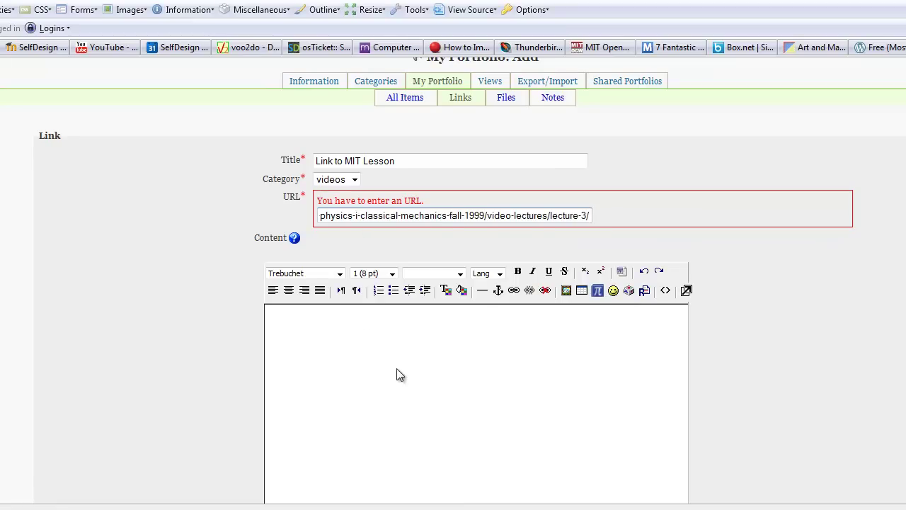
Enter "Physics Video" as the link's content and save the new link
left_click(397, 369)
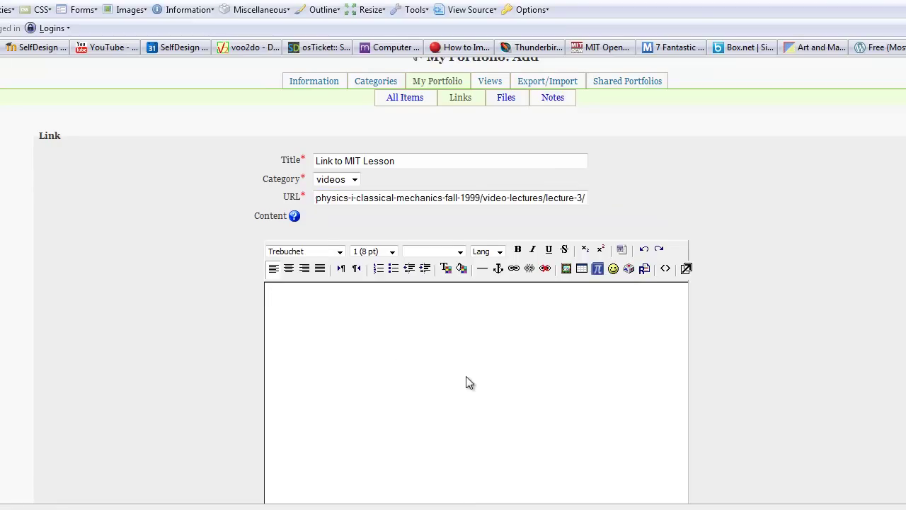
type("Physics Video")
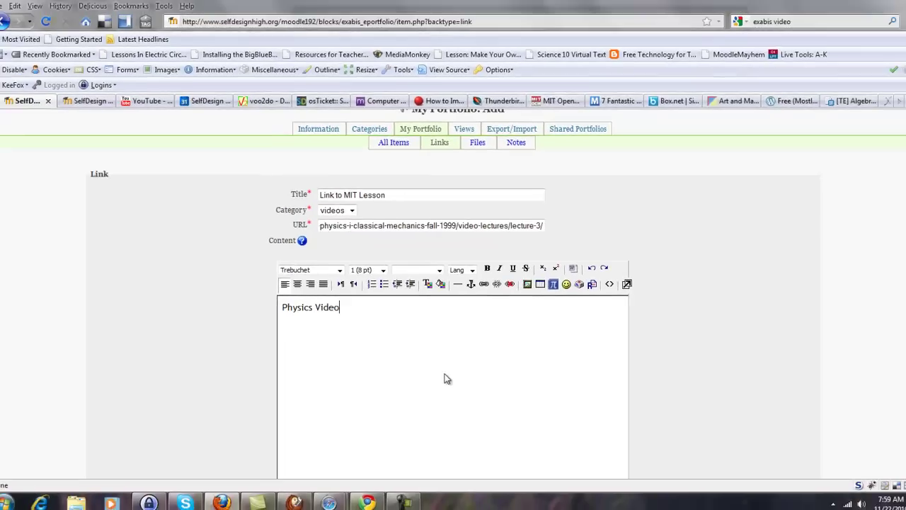
scroll(654, 387, "down", 5)
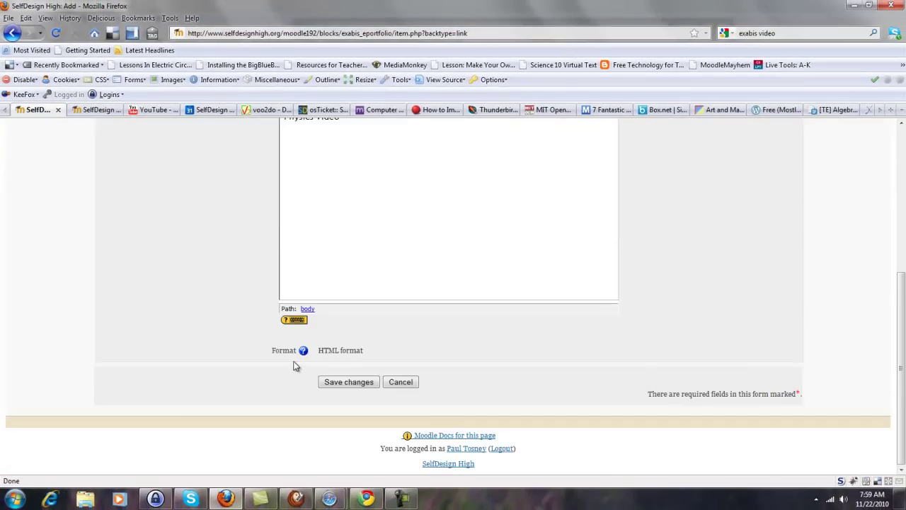
left_click(354, 382)
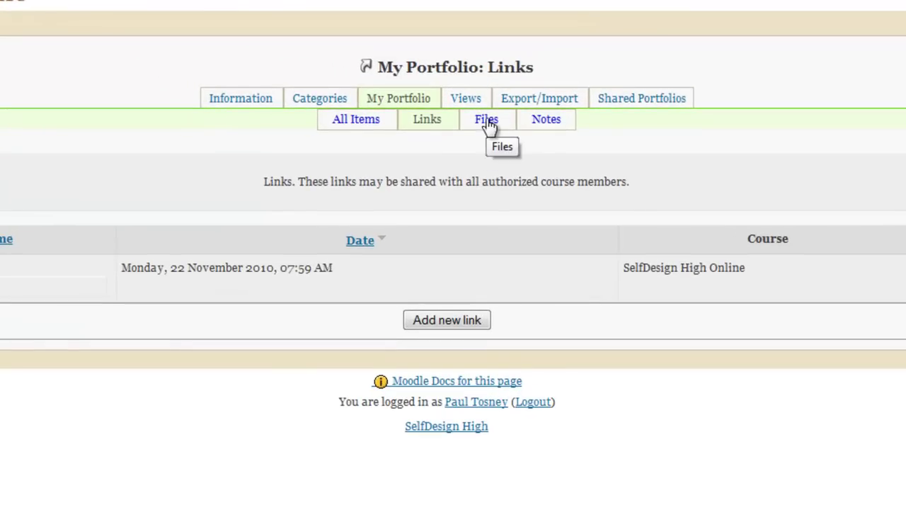
Start a new file item in the portfolio's files section and title it "Student List"
left_click(488, 122)
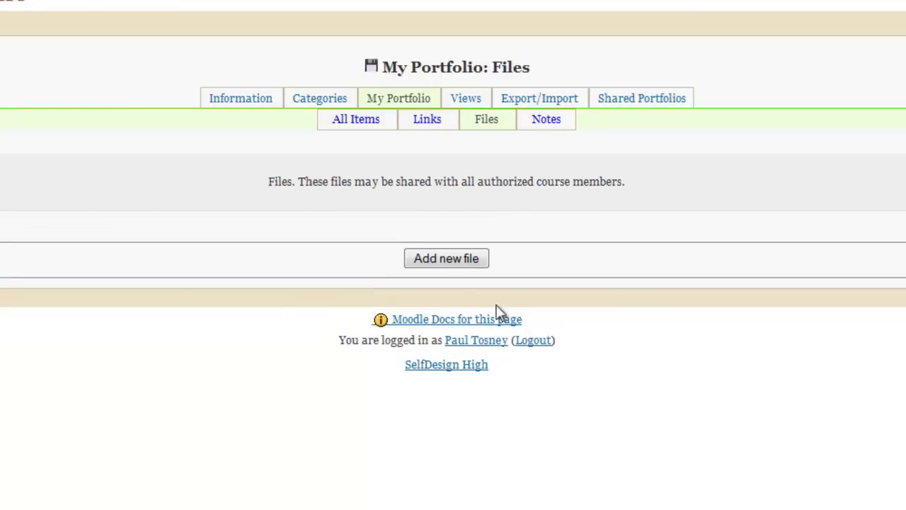
left_click(441, 259)
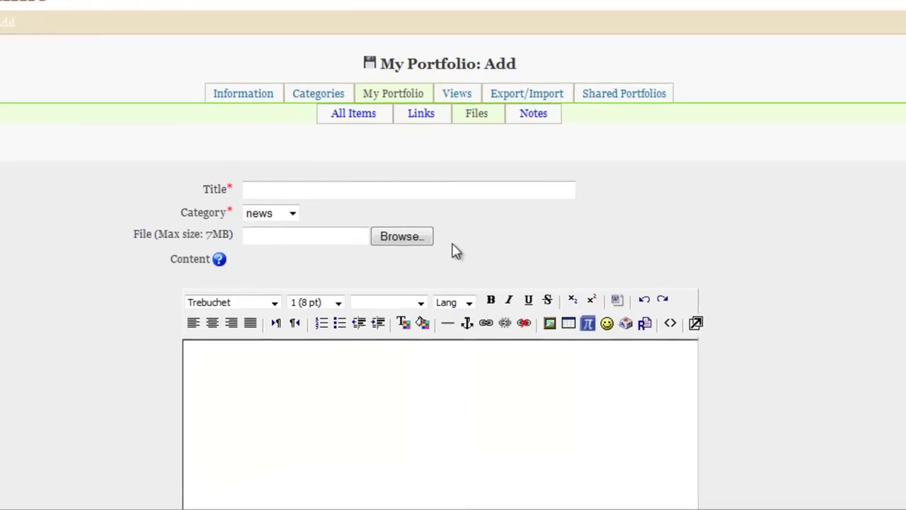
left_click(316, 192)
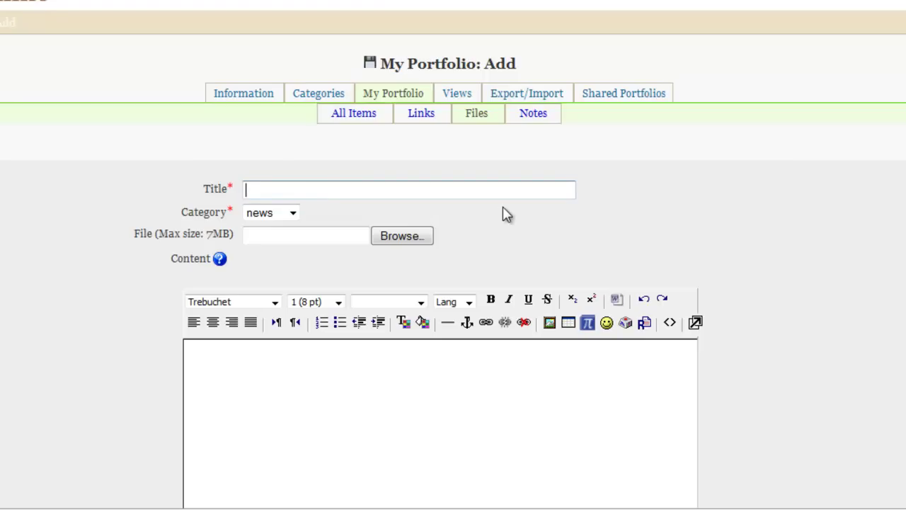
type("Student List")
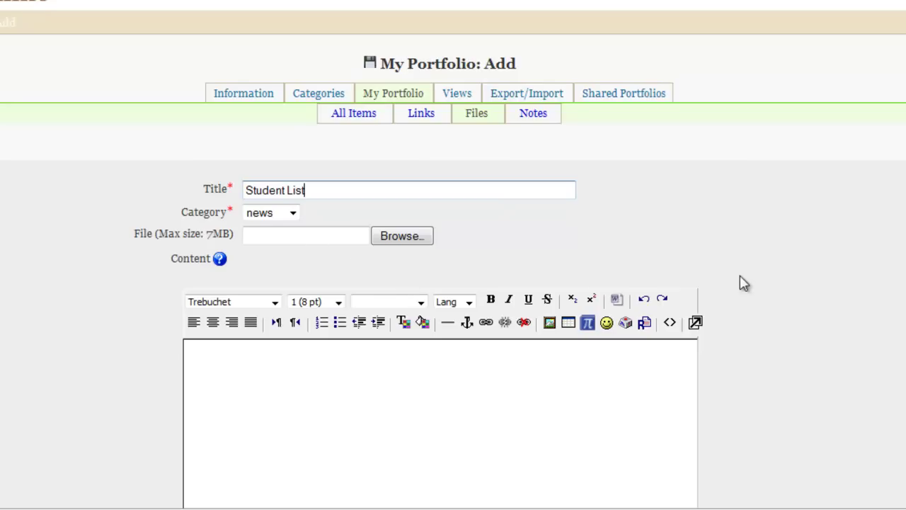
Attach the "moodle front page" text document from the Desktop to the file item
scroll(803, 277, "down", 3)
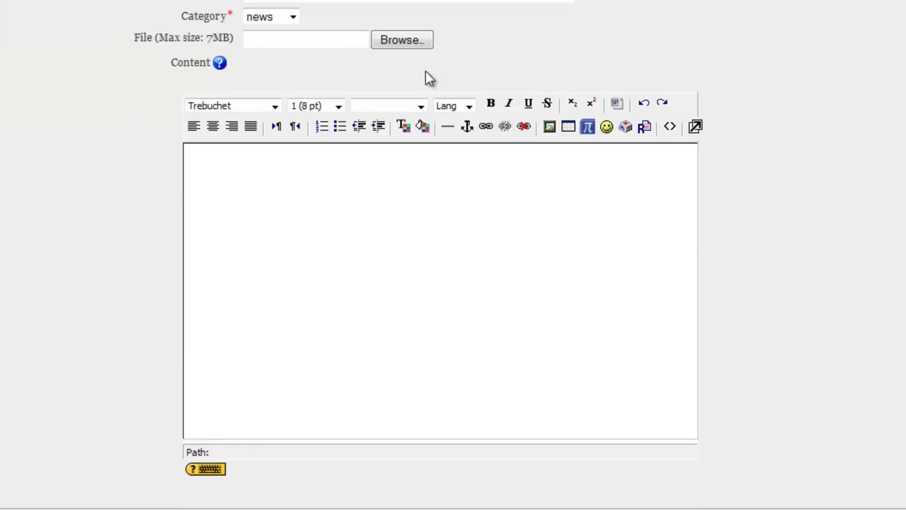
left_click(414, 43)
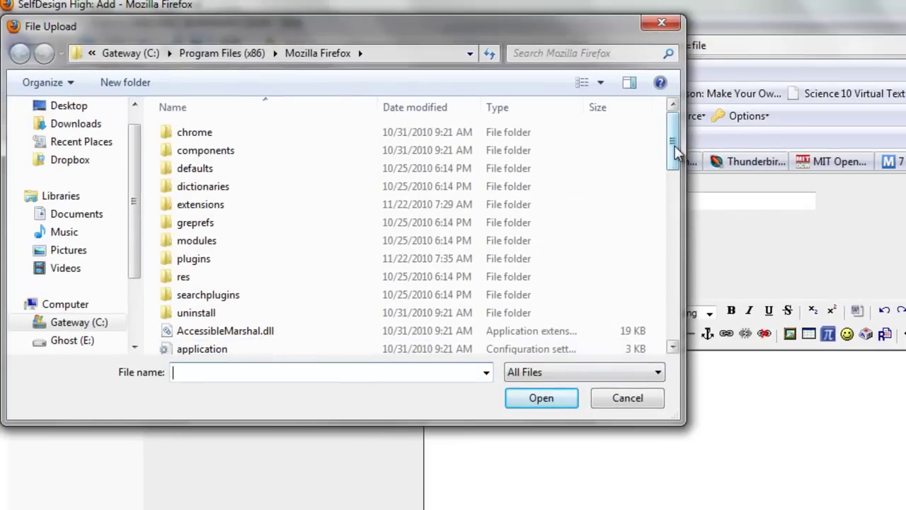
left_click(62, 106)
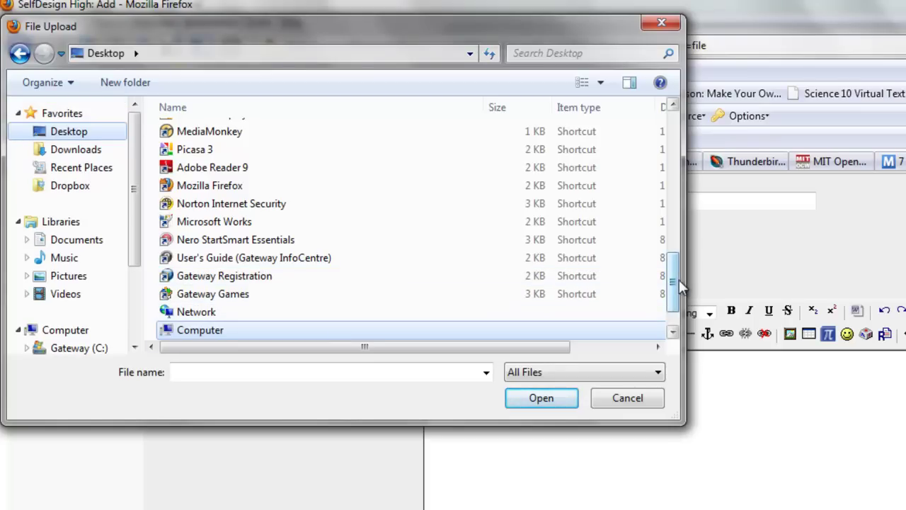
left_click_drag(679, 284, 671, 145)
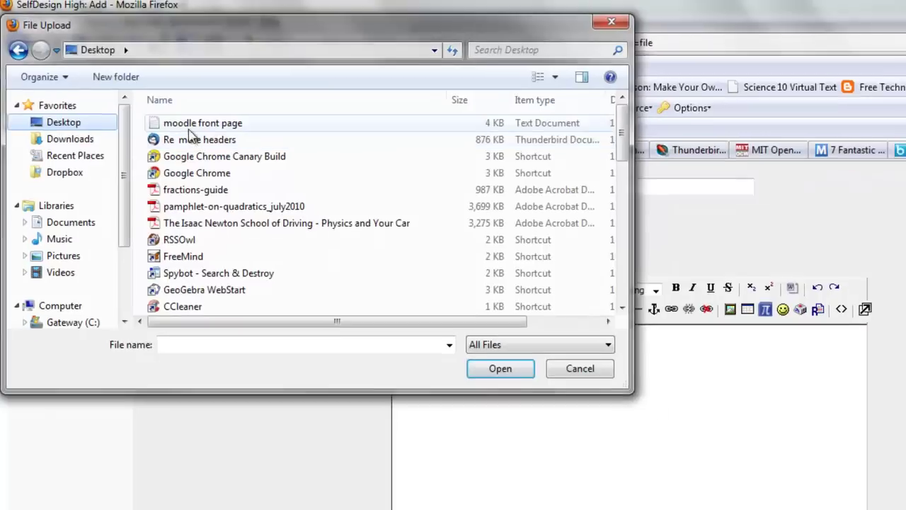
double_click(220, 133)
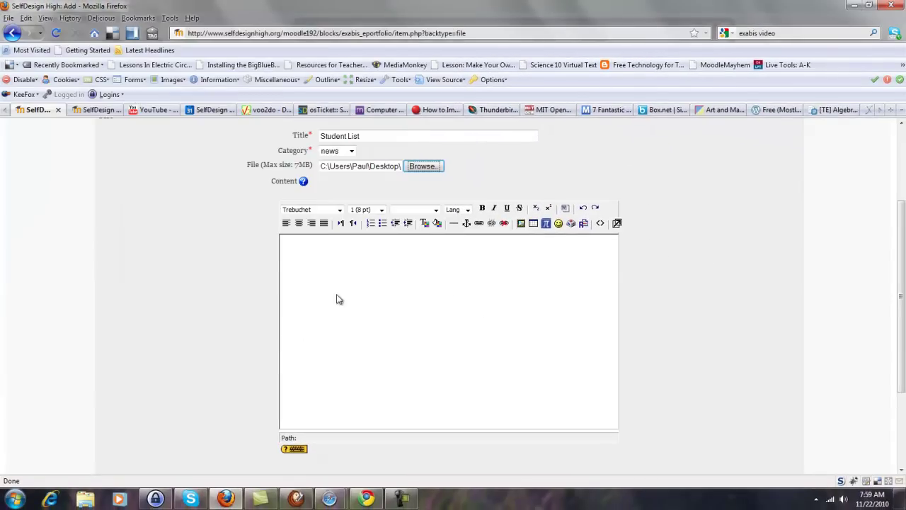
Enter "info about the file" as the file item's content and save the item
left_click(511, 367)
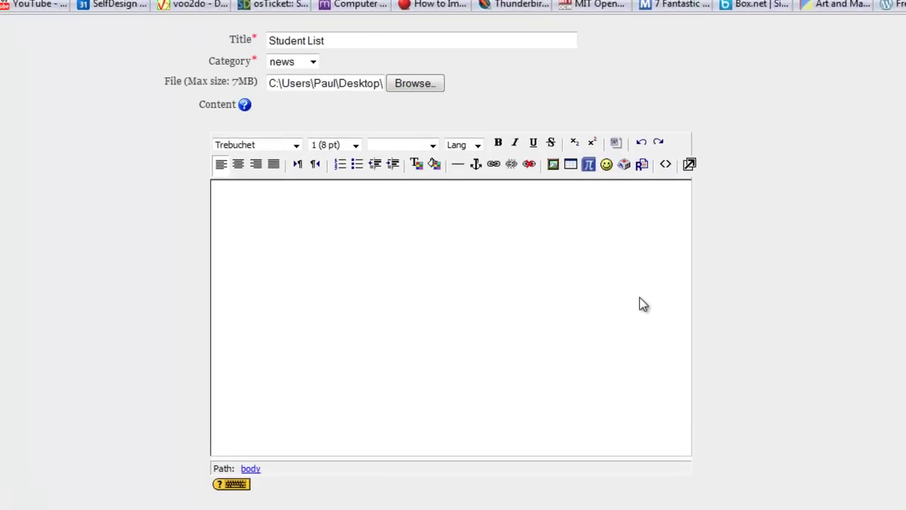
type("info ")
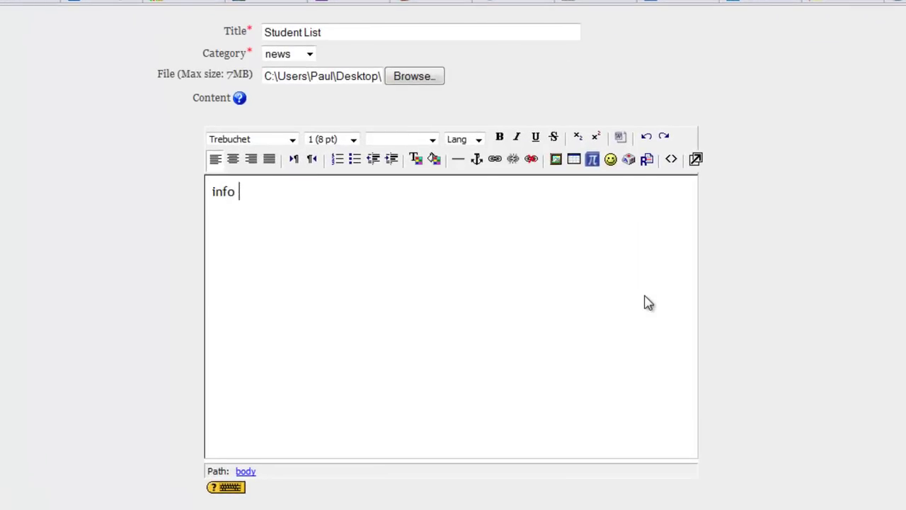
type("about the the file")
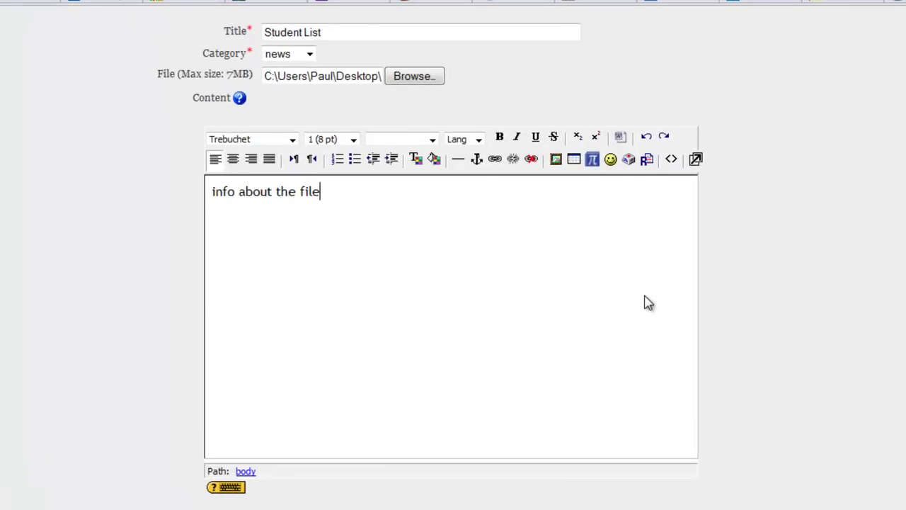
scroll(807, 301, "down", 3)
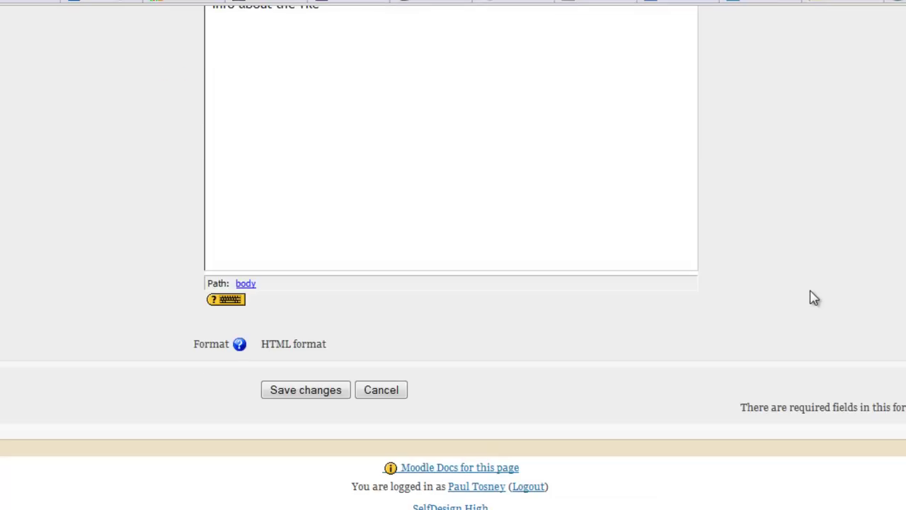
left_click(326, 393)
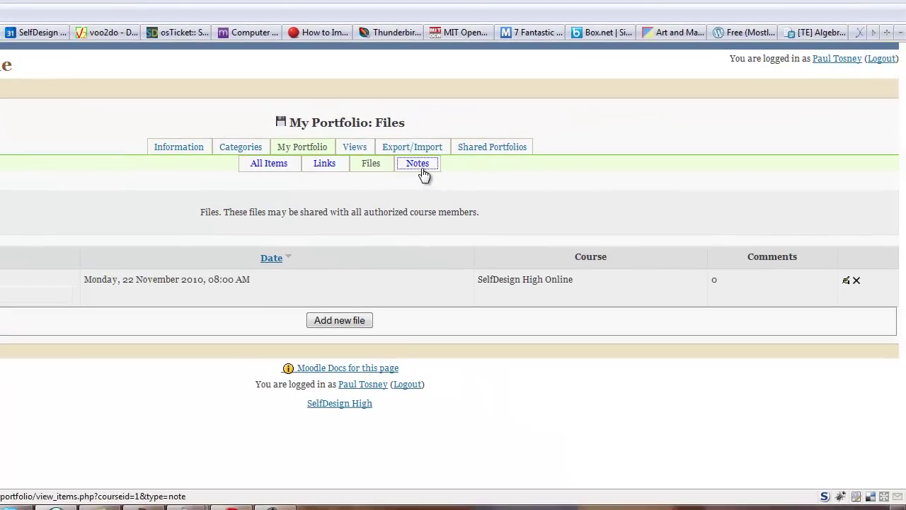
Start a new note in the portfolio's notes section and title it "text note"
left_click(710, 145)
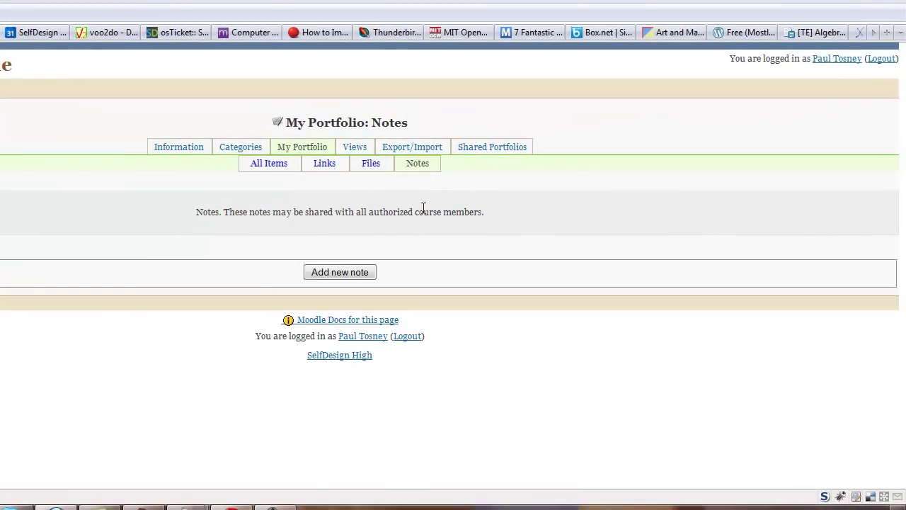
left_click(373, 267)
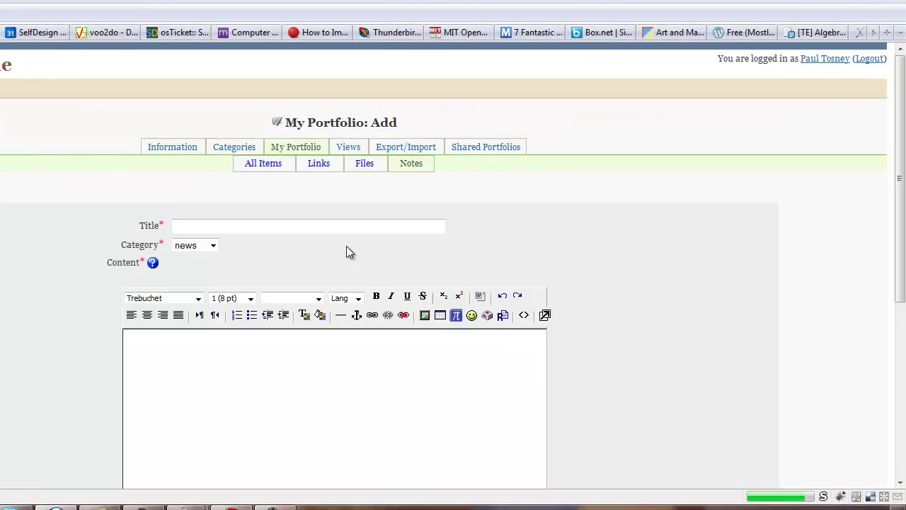
left_click(180, 224)
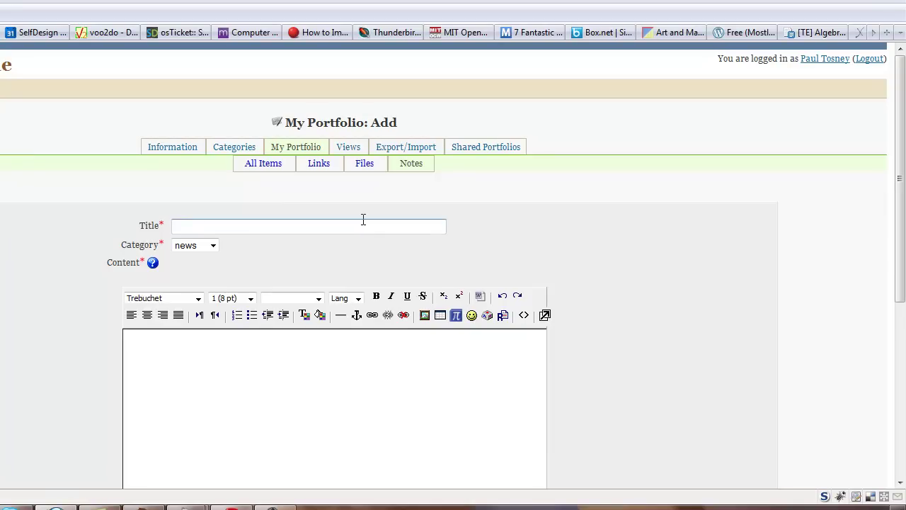
type("text n")
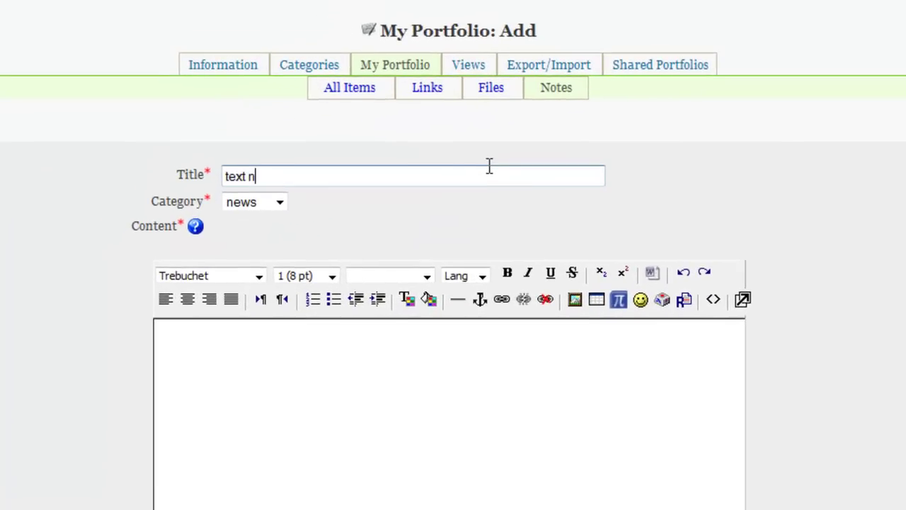
type("ote")
Enter "text goes in here" as the note's content and save the note
left_click(312, 410)
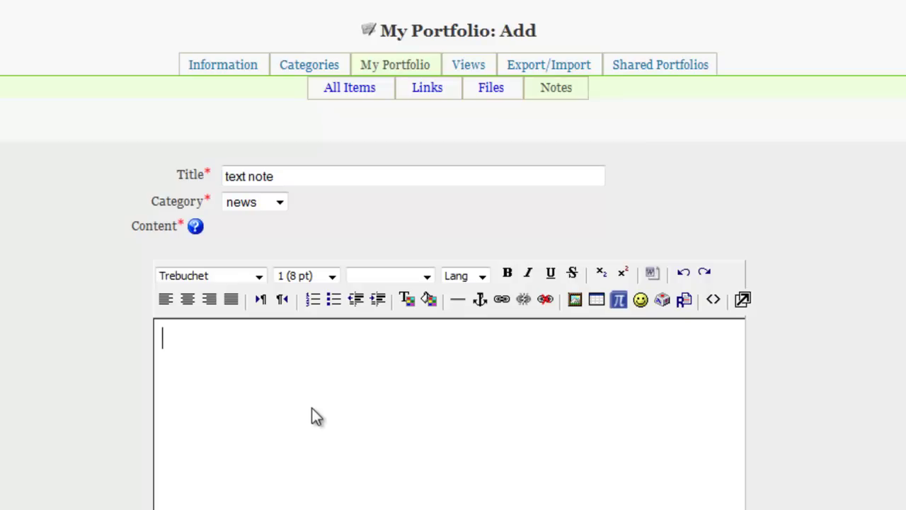
type("text goes in")
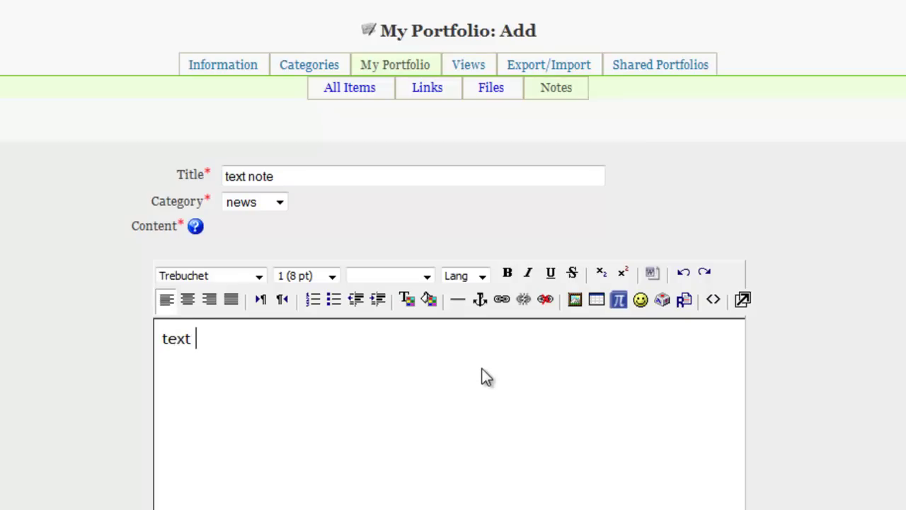
type(" here")
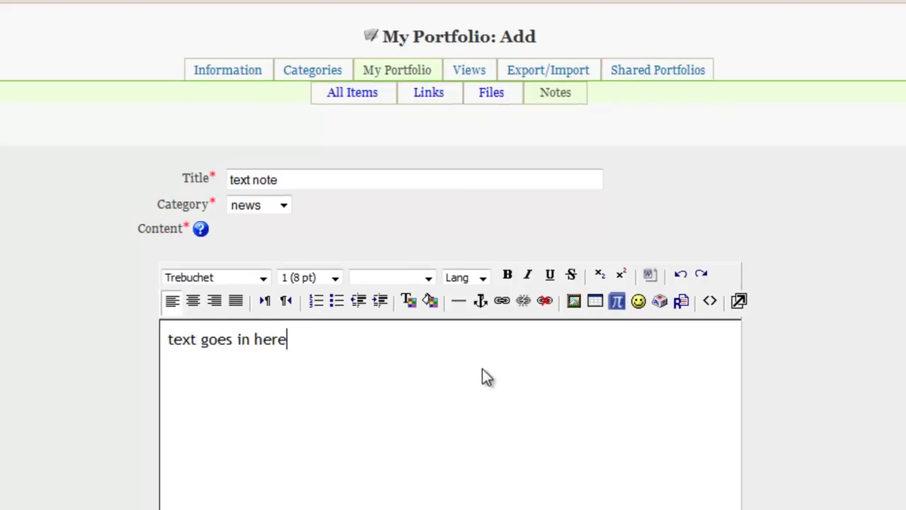
scroll(815, 397, "down", 3)
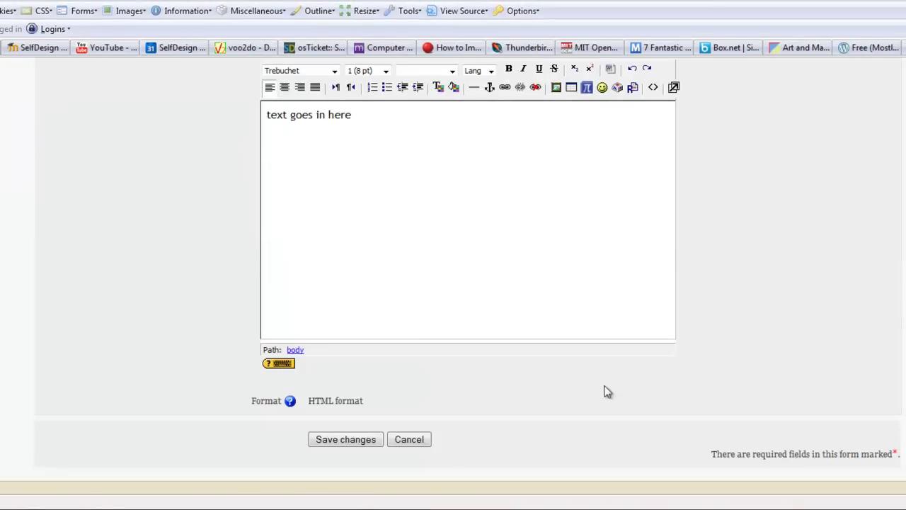
left_click(377, 440)
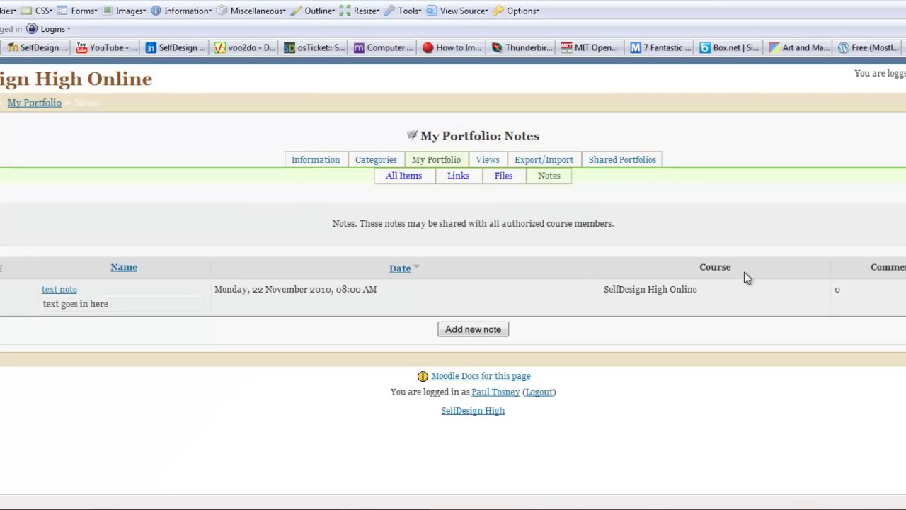
Check the list of all portfolio items and start a new portfolio view titled "Info page"
left_click(423, 179)
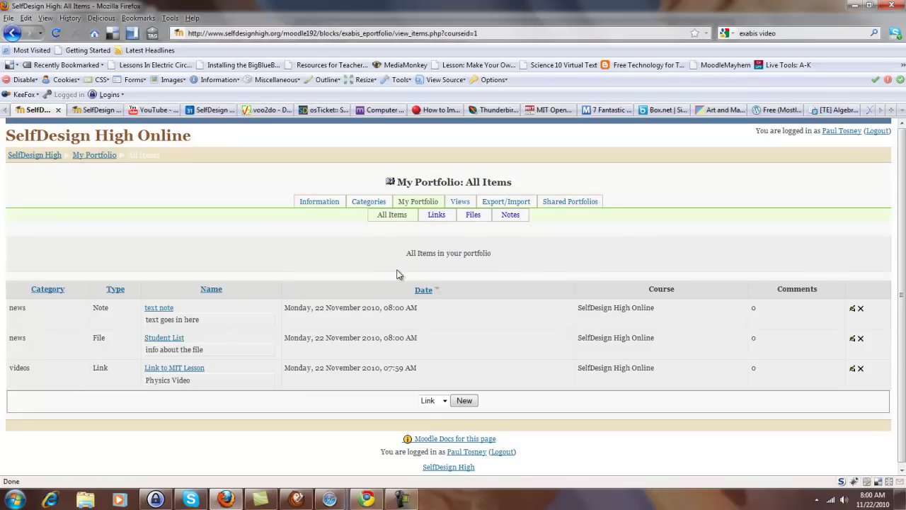
left_click(461, 203)
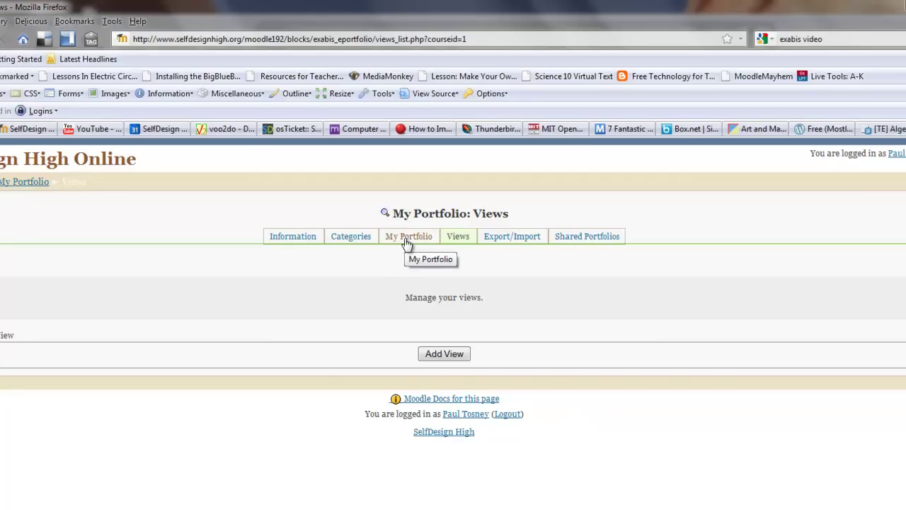
left_click(446, 357)
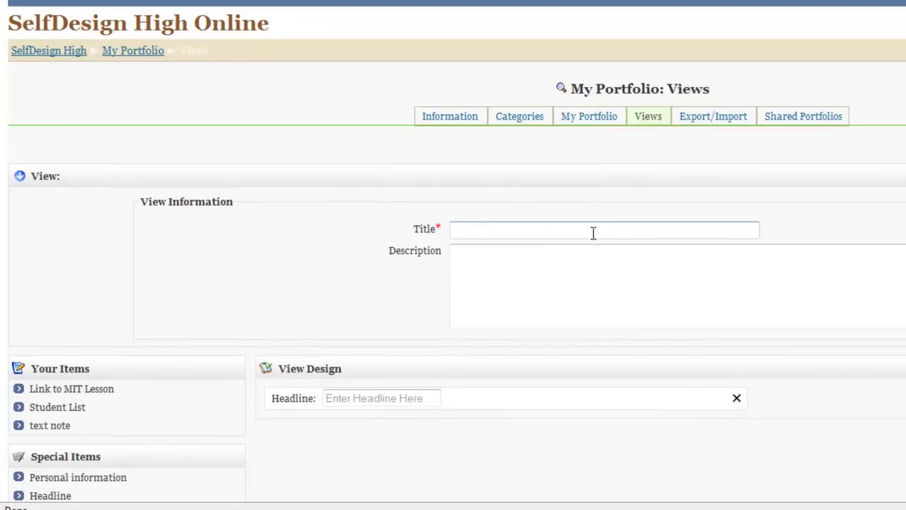
left_click(515, 266)
type("Info page")
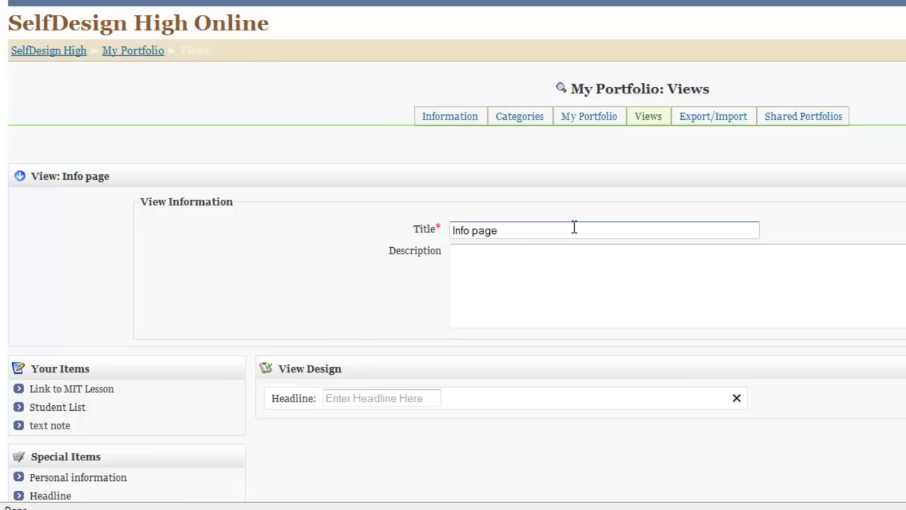
Place the Link to MIT Lesson, Student List and text note items below the headline in the view design
left_click(546, 272)
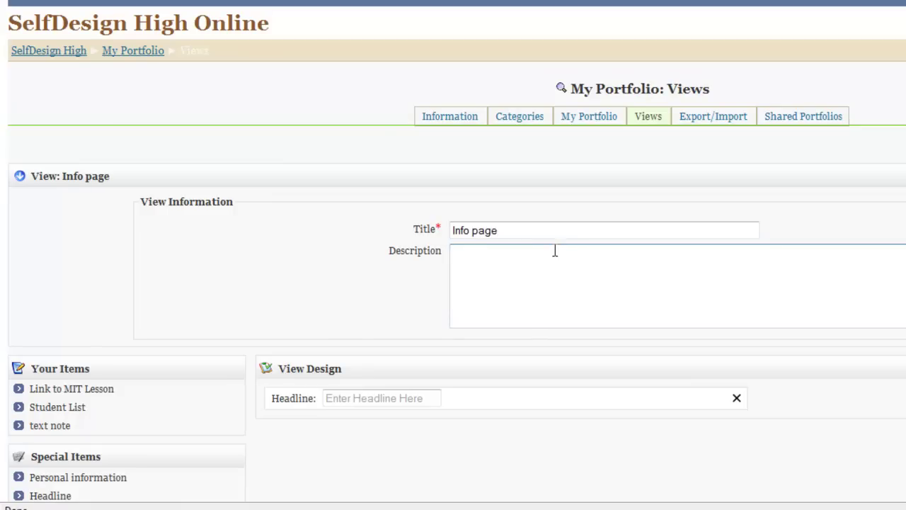
scroll(447, 293, "down", 5)
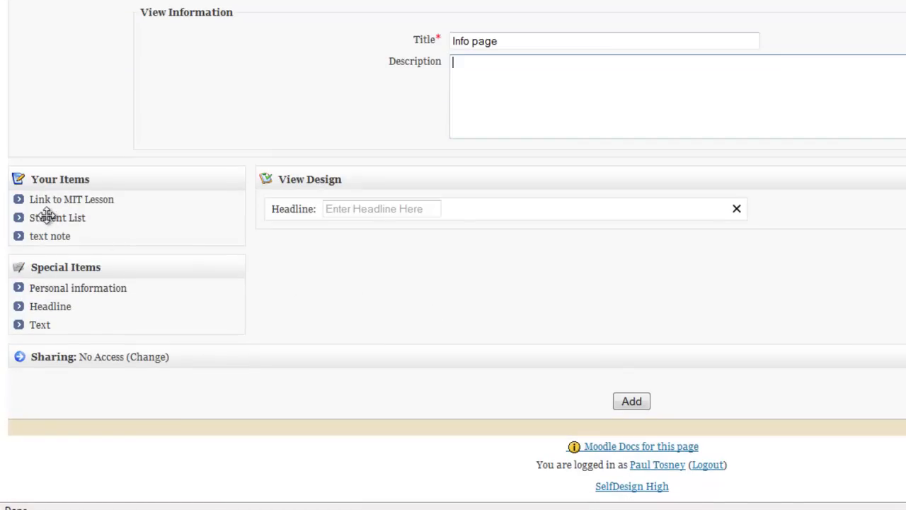
left_click_drag(40, 200, 363, 261)
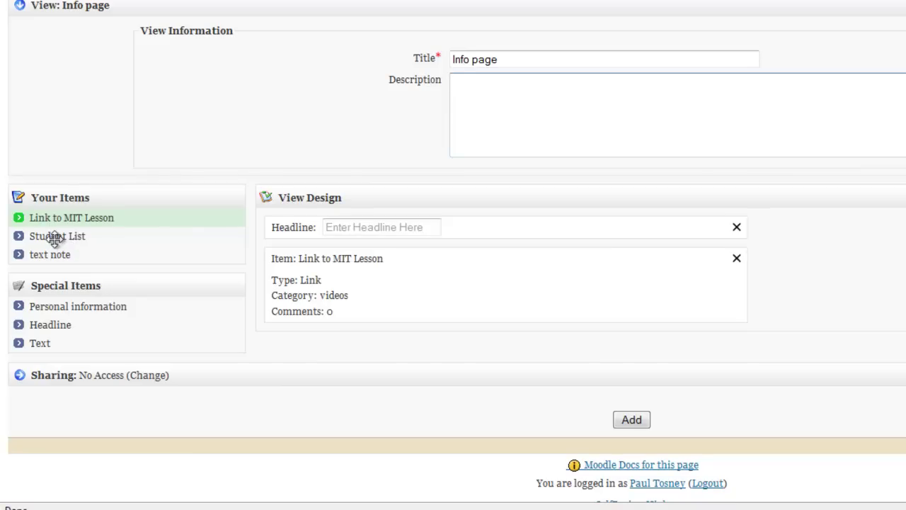
left_click_drag(55, 241, 356, 349)
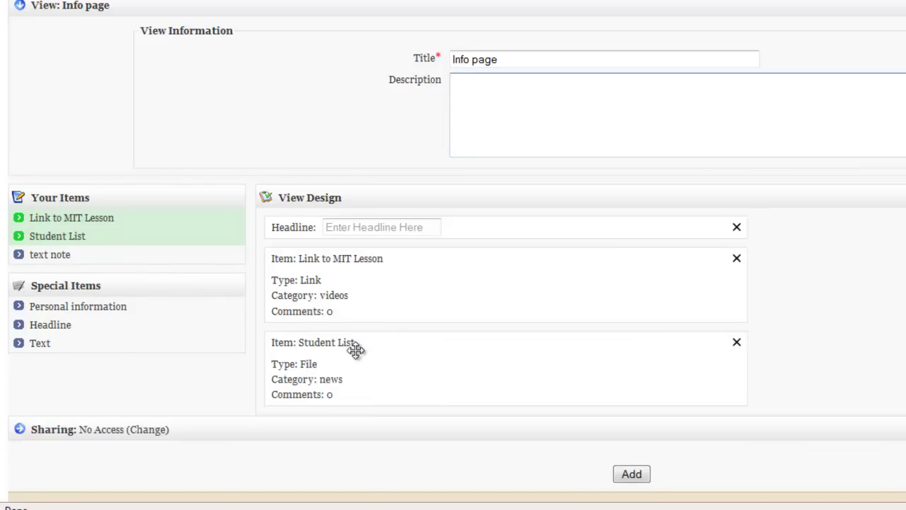
left_click_drag(53, 255, 352, 427)
Set the headline of the view design to "The latest Info"
left_click(352, 225)
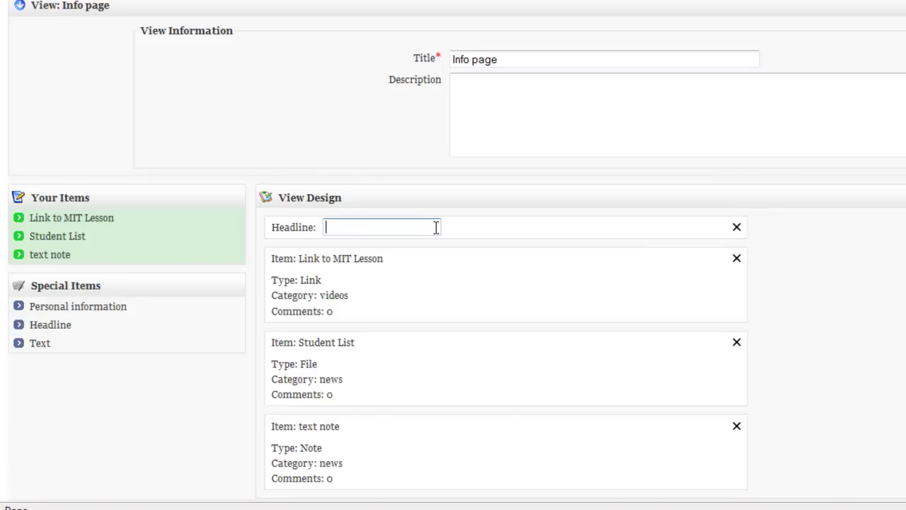
type("The latest INfo")
key("BackSpace")
key("BackSpace")
key("BackSpace")
type("nfo")
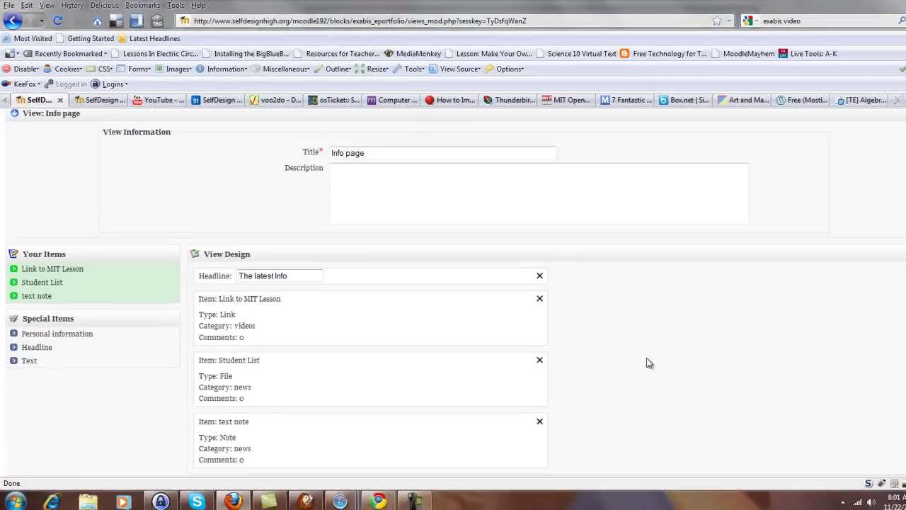
scroll(646, 363, "down", 3)
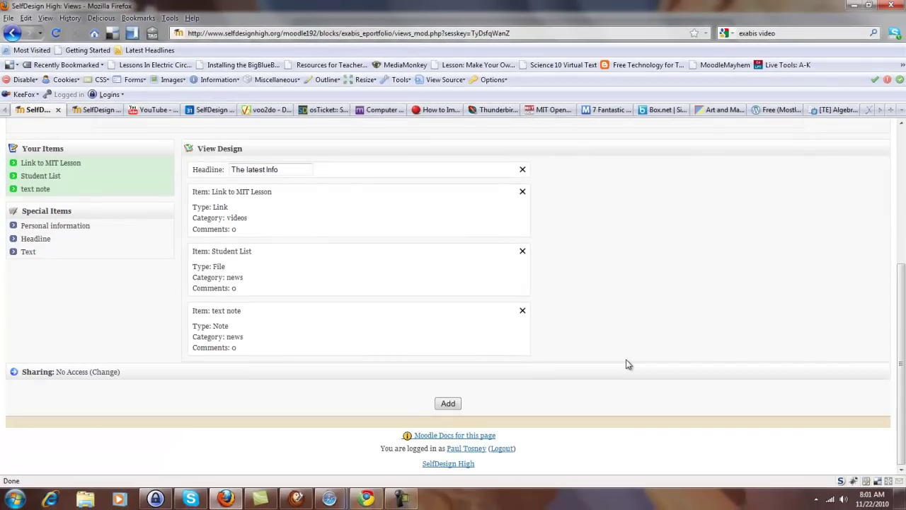
left_click(449, 405)
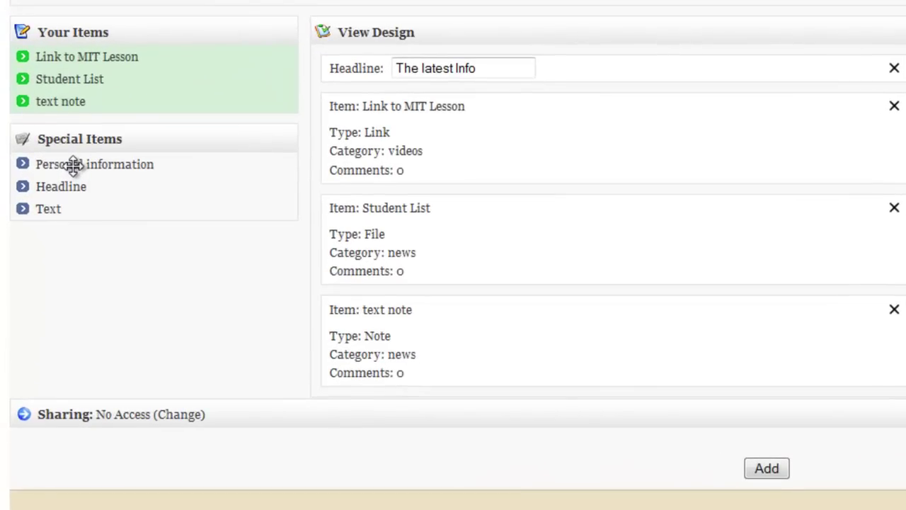
Place the Personal Information special item between Link to MIT Lesson and Student List in the view design and expand the sharing options
left_click_drag(74, 164, 735, 207)
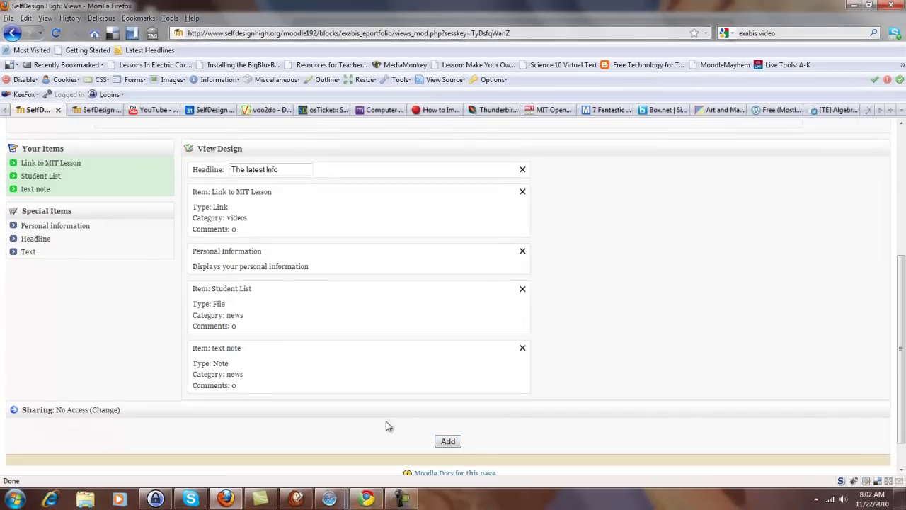
scroll(389, 426, "down", 1)
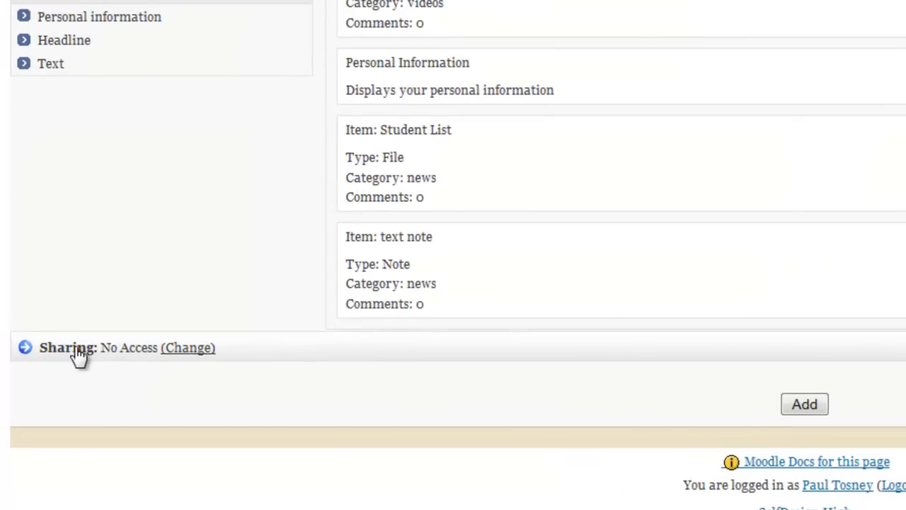
left_click(75, 351)
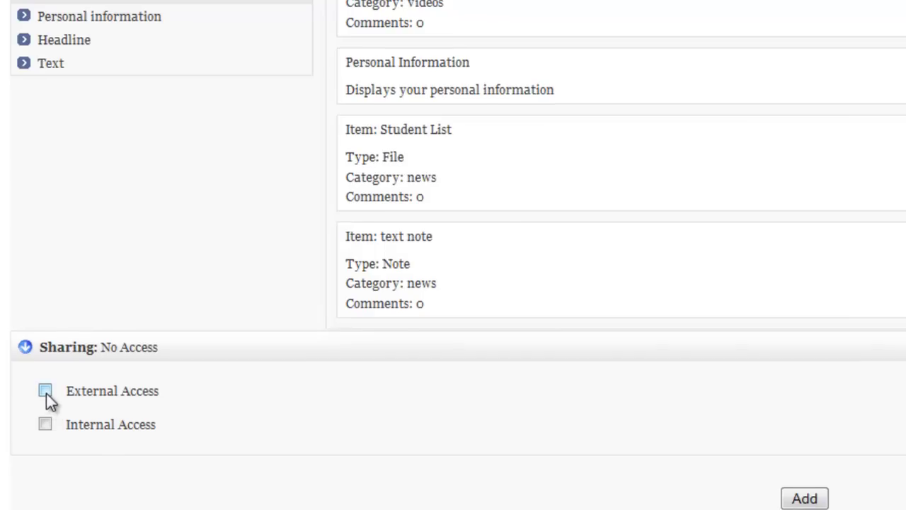
Try external access as the view's sharing option and switch it off again
left_click(44, 367)
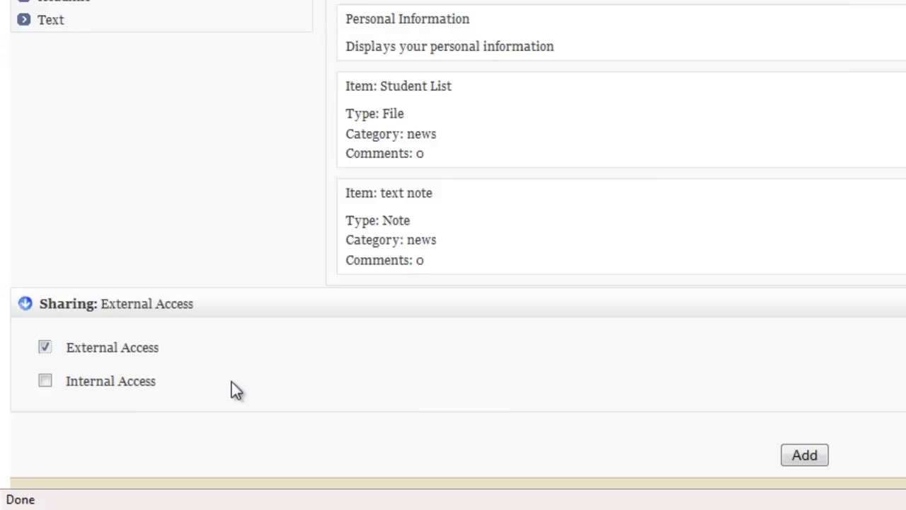
scroll(233, 388, "down", 3)
left_click(45, 252)
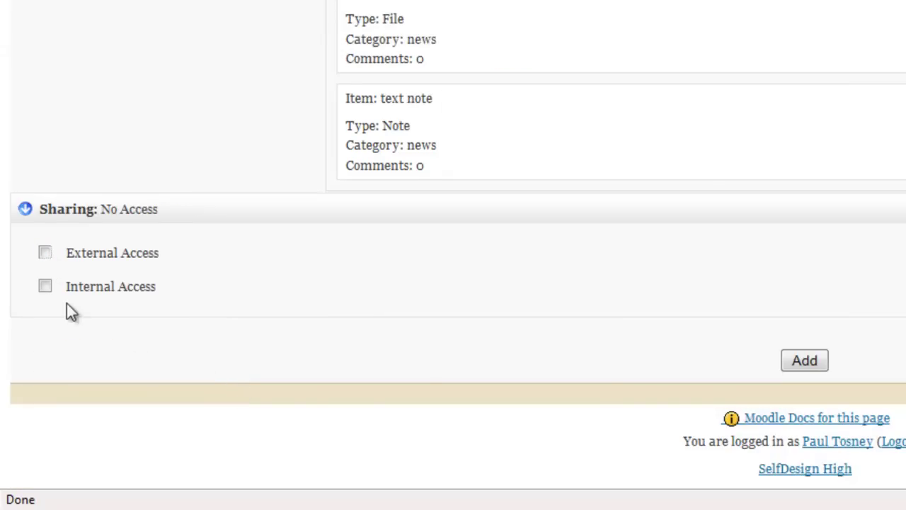
Try internal access for all and only for selected users, browse the course user lists, and switch internal access off again
left_click(44, 287)
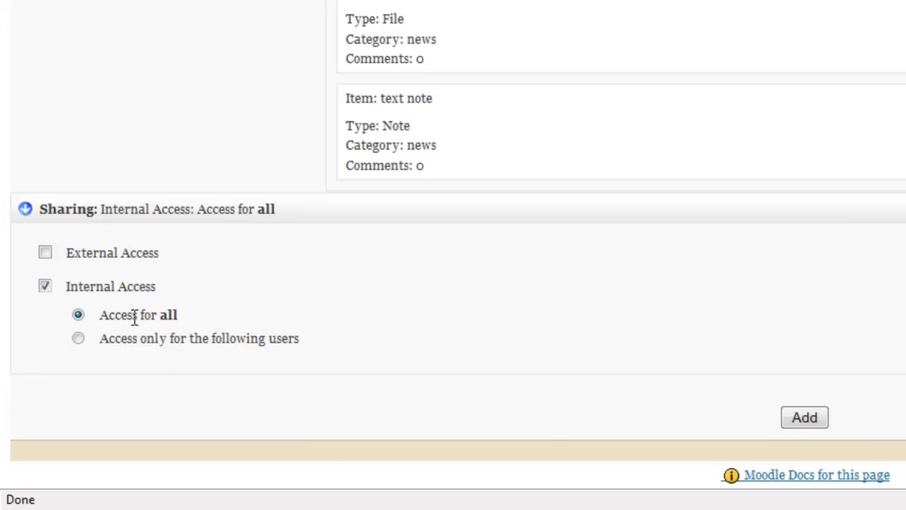
left_click(78, 337)
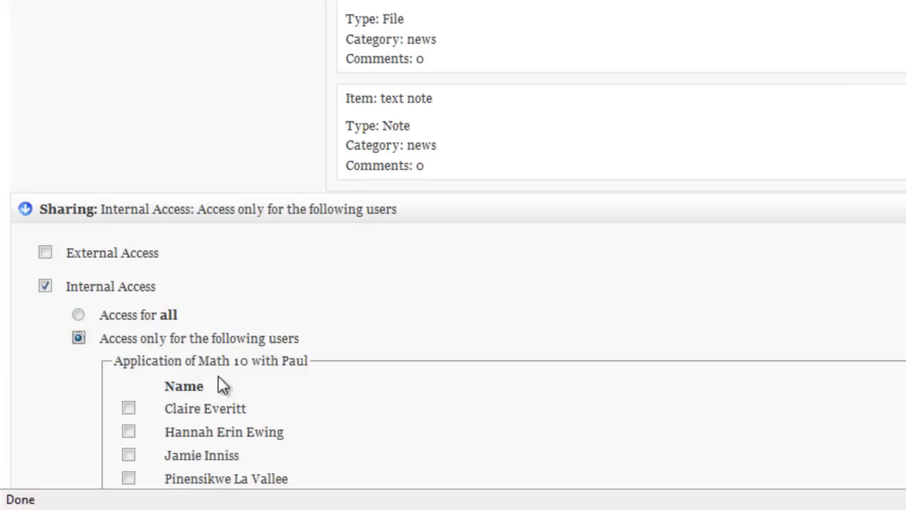
scroll(506, 350, "down", 15)
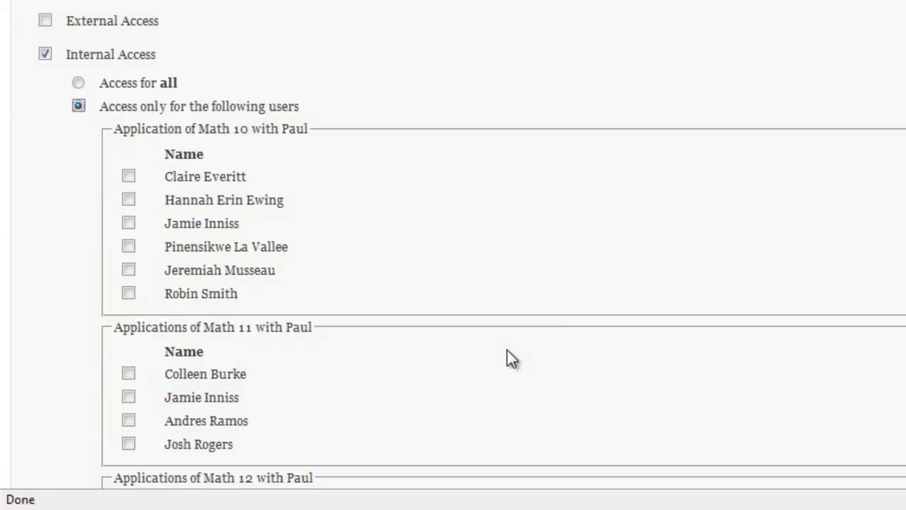
scroll(507, 349, "down", 20)
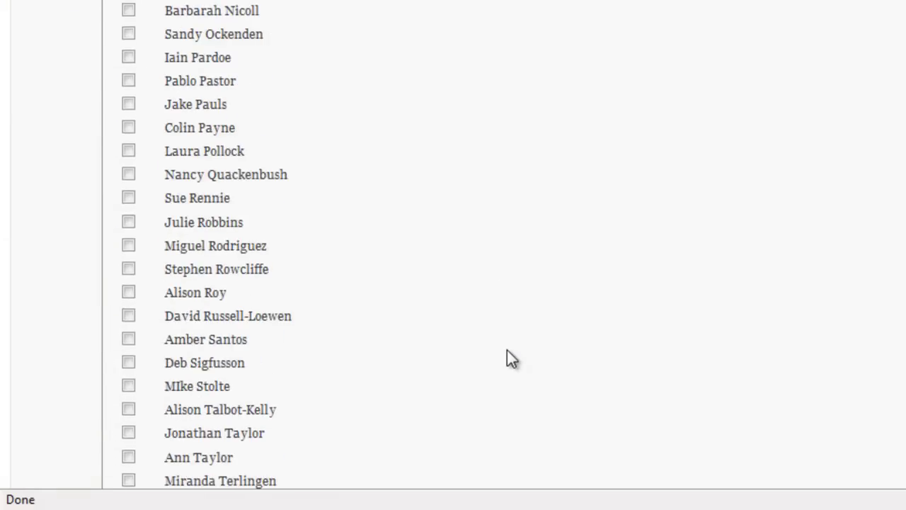
scroll(507, 349, "up", 6)
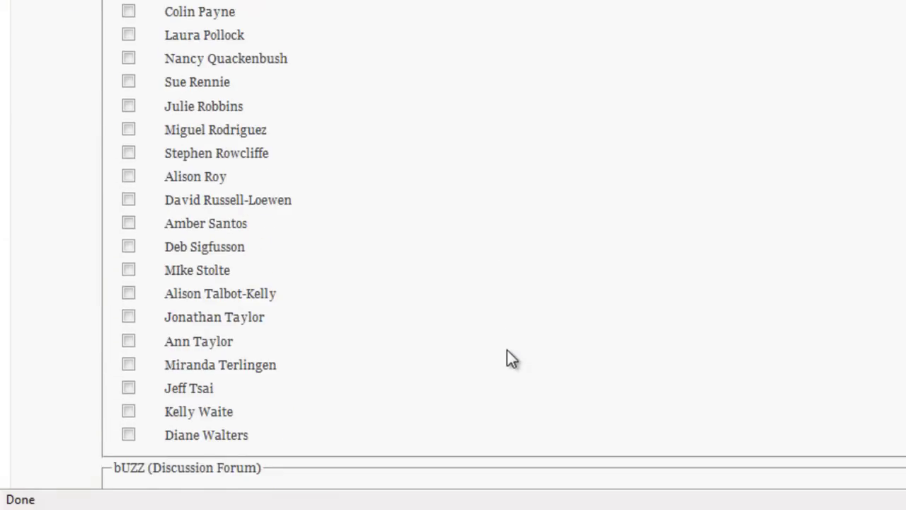
scroll(507, 349, "down", 15)
scroll(507, 350, "up", 20)
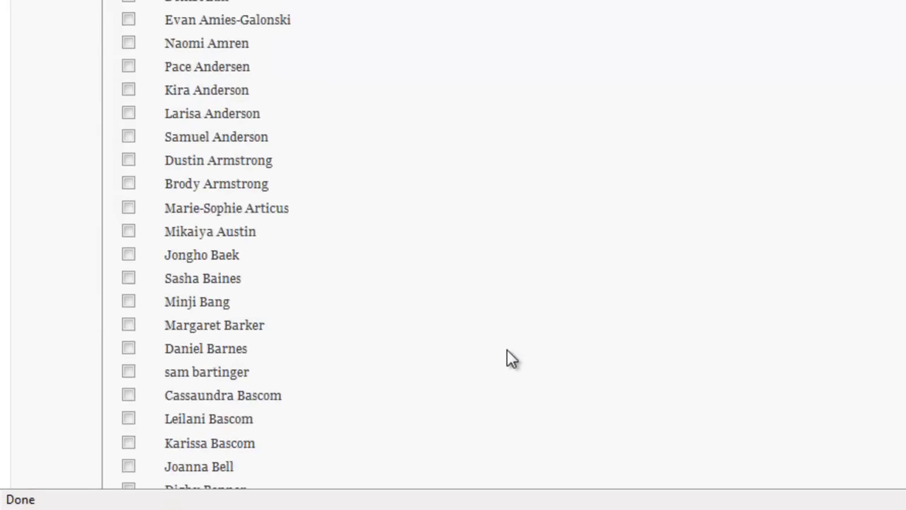
scroll(312, 336, "down", 3)
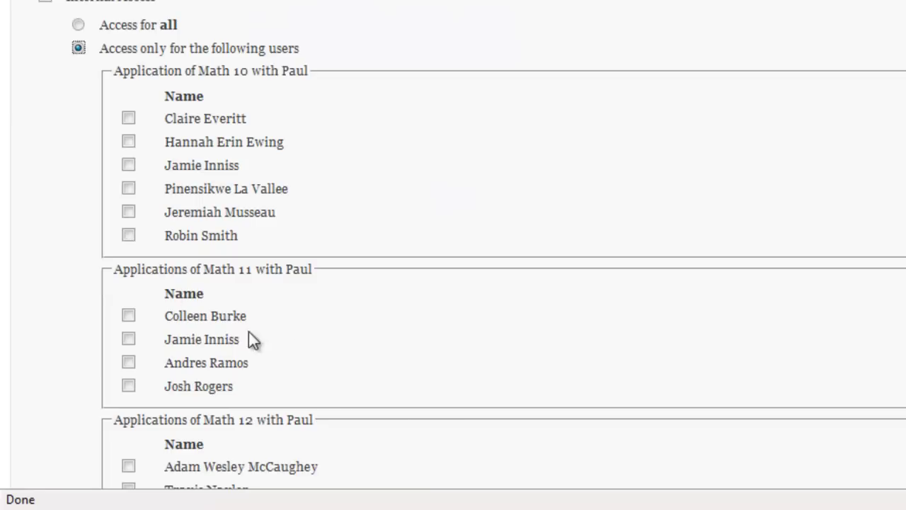
left_click(128, 118)
left_click(128, 165)
left_click(128, 235)
left_click(45, 3)
Save the view with External Access enabled and open the external access link of the Info page view
left_click(45, 252)
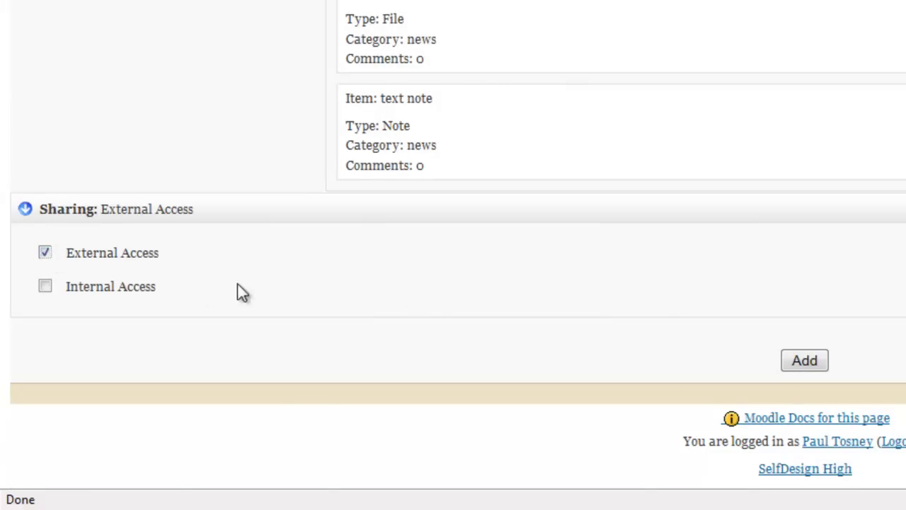
left_click(804, 360)
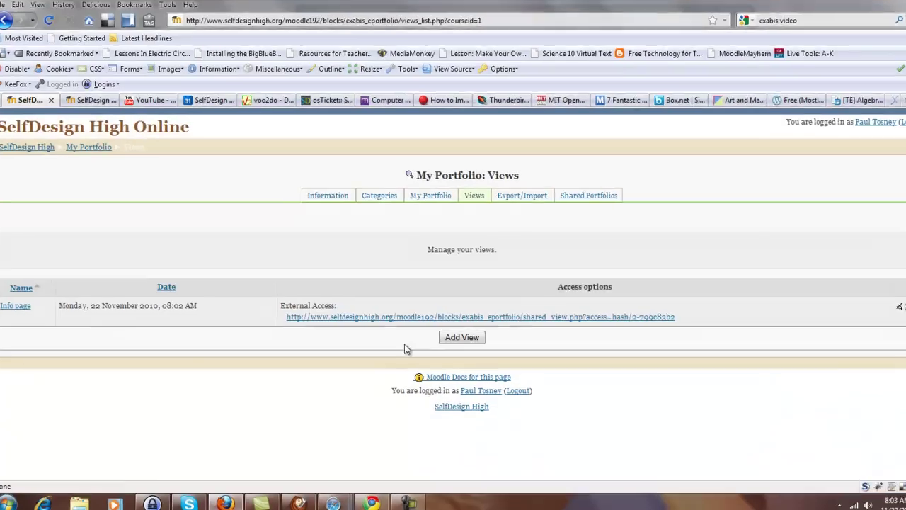
left_click(390, 317)
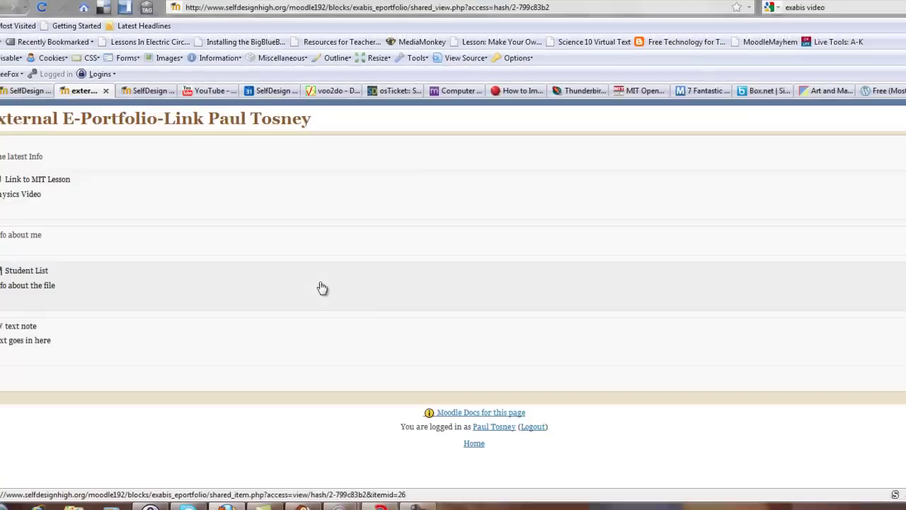